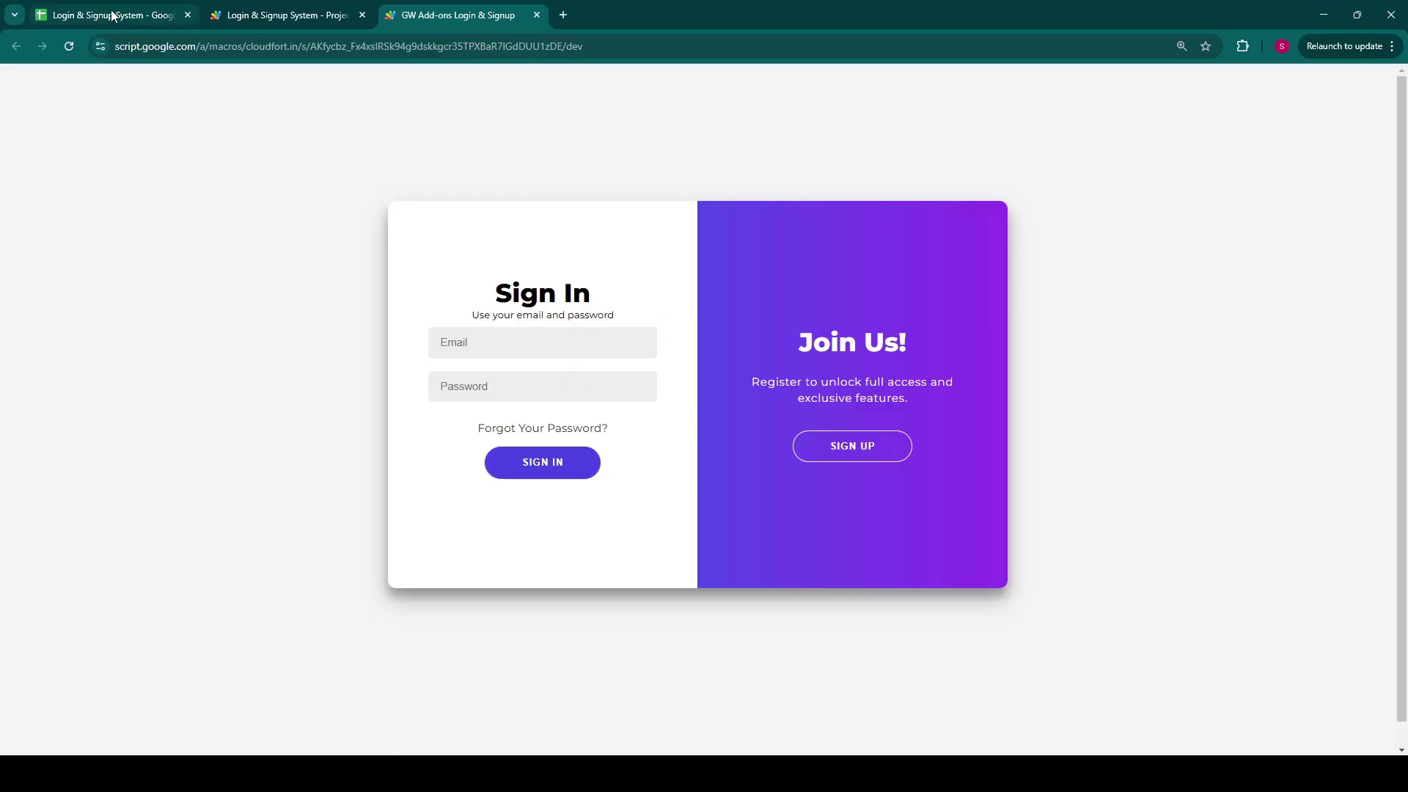
Step: Review the Name, Email and Password column headers in the Users sheet
left_click(114, 15)
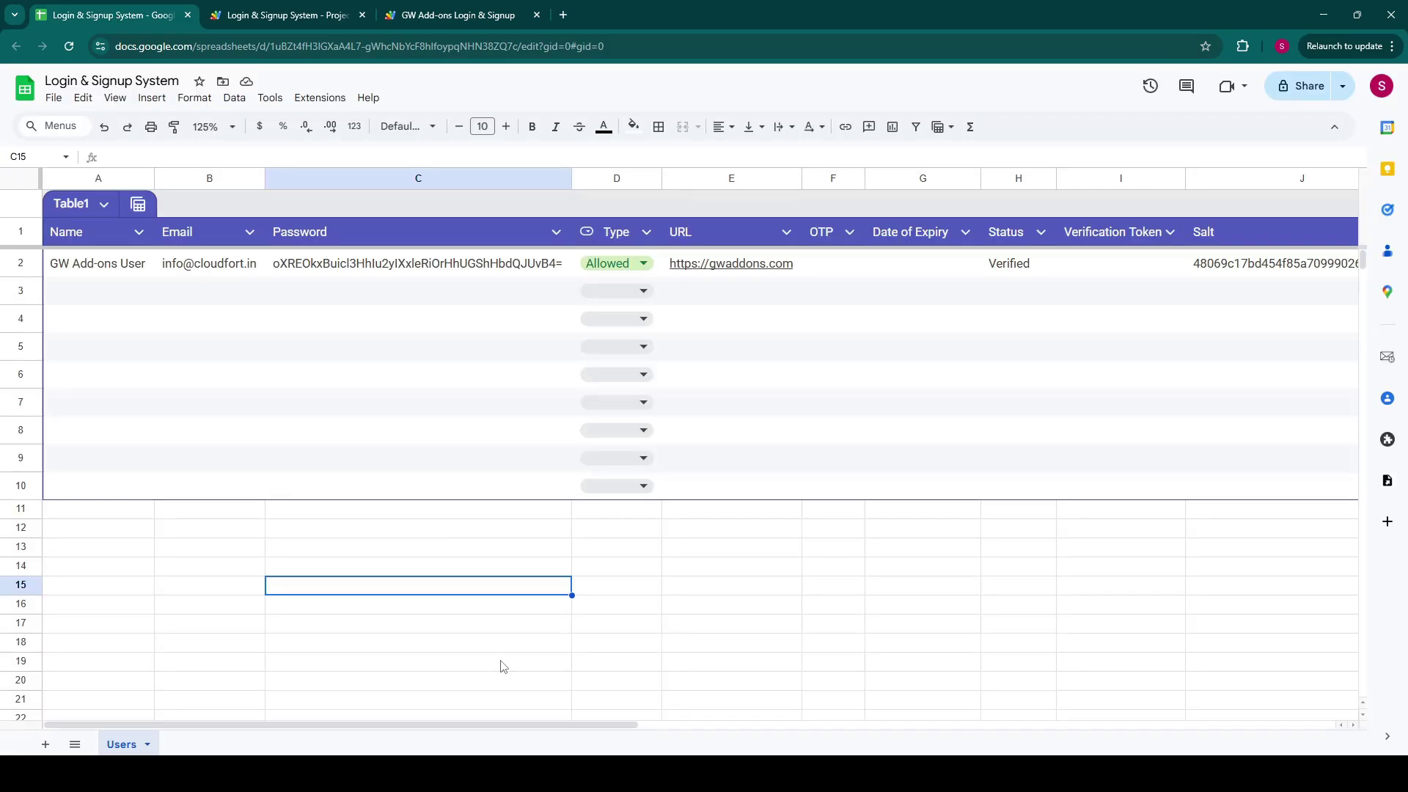
left_click(209, 527)
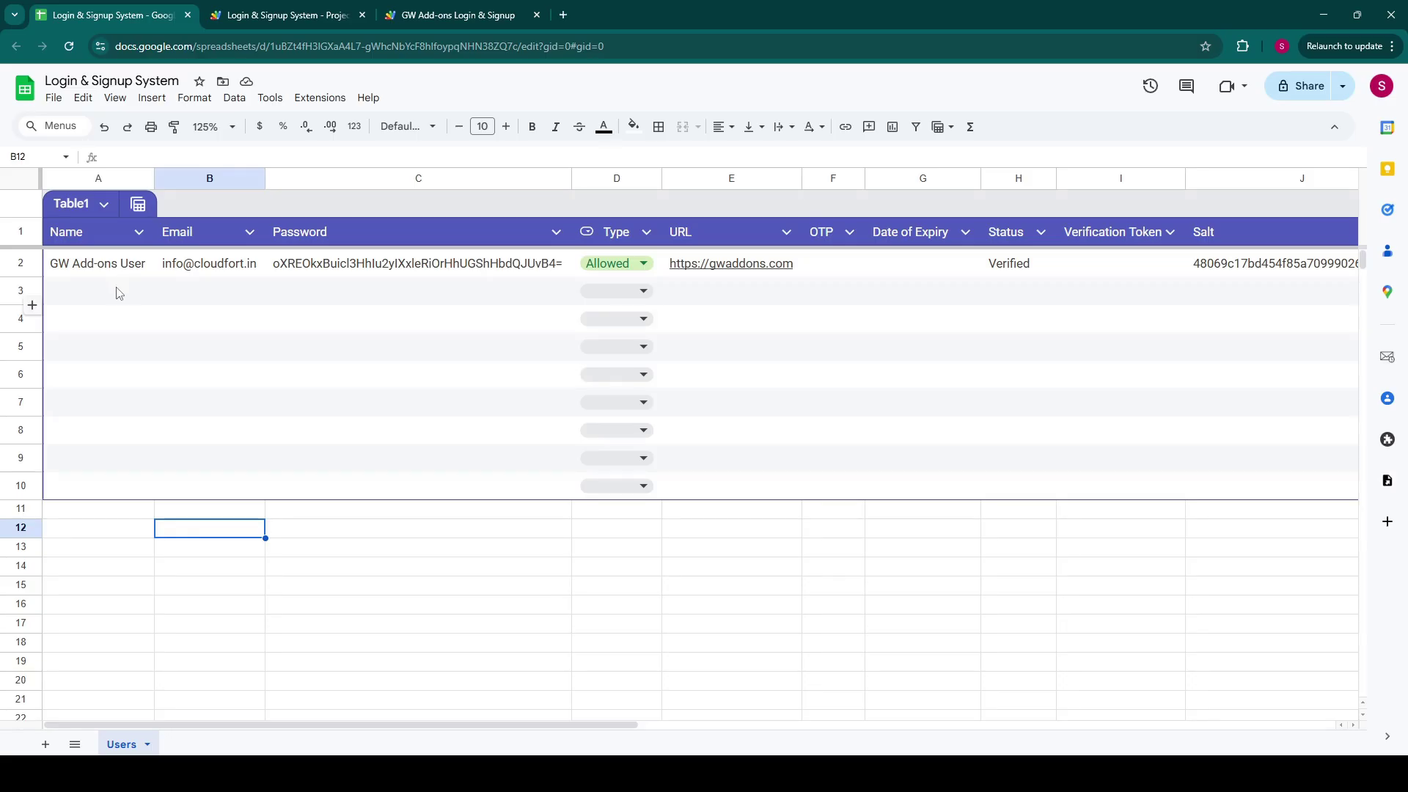
left_click(91, 237)
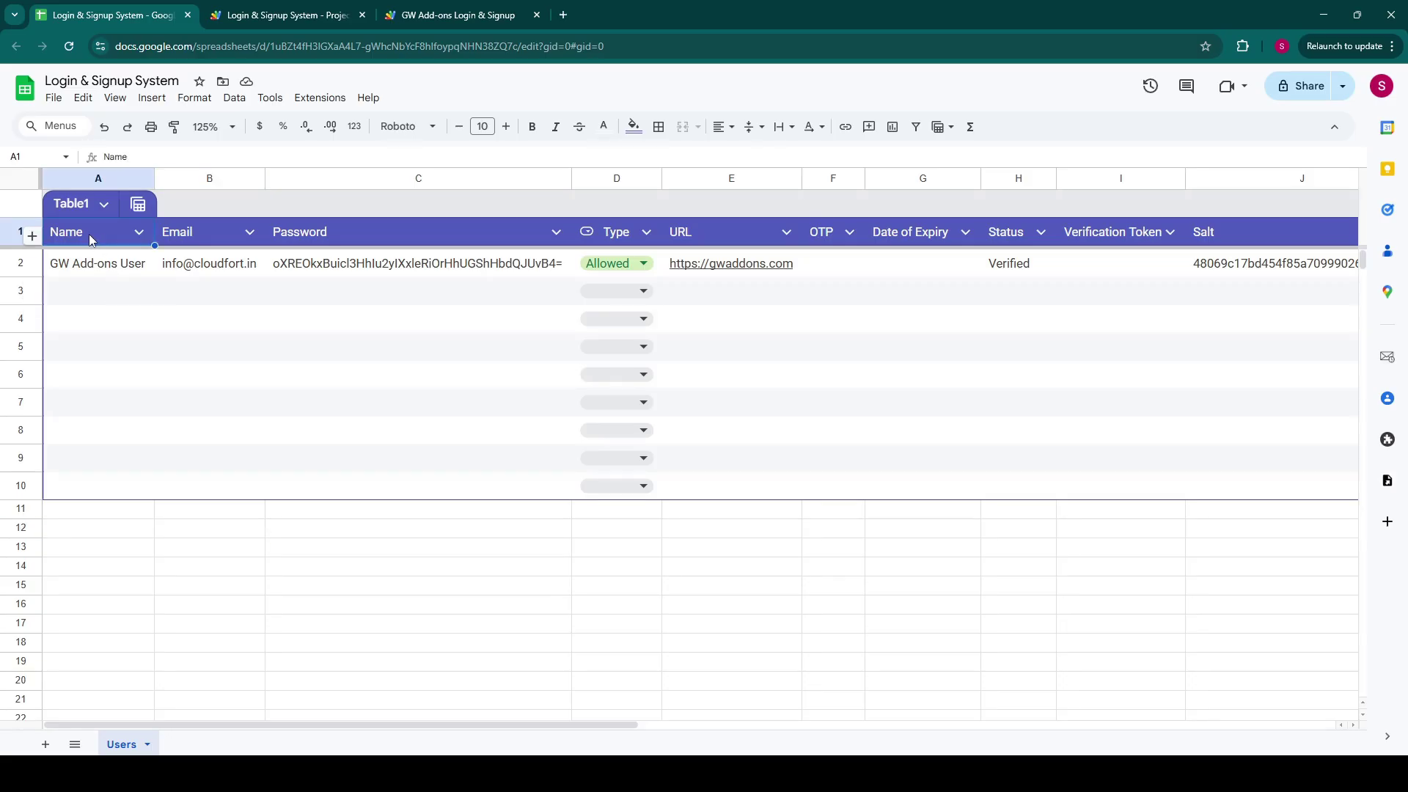
key("Right")
key("Right")
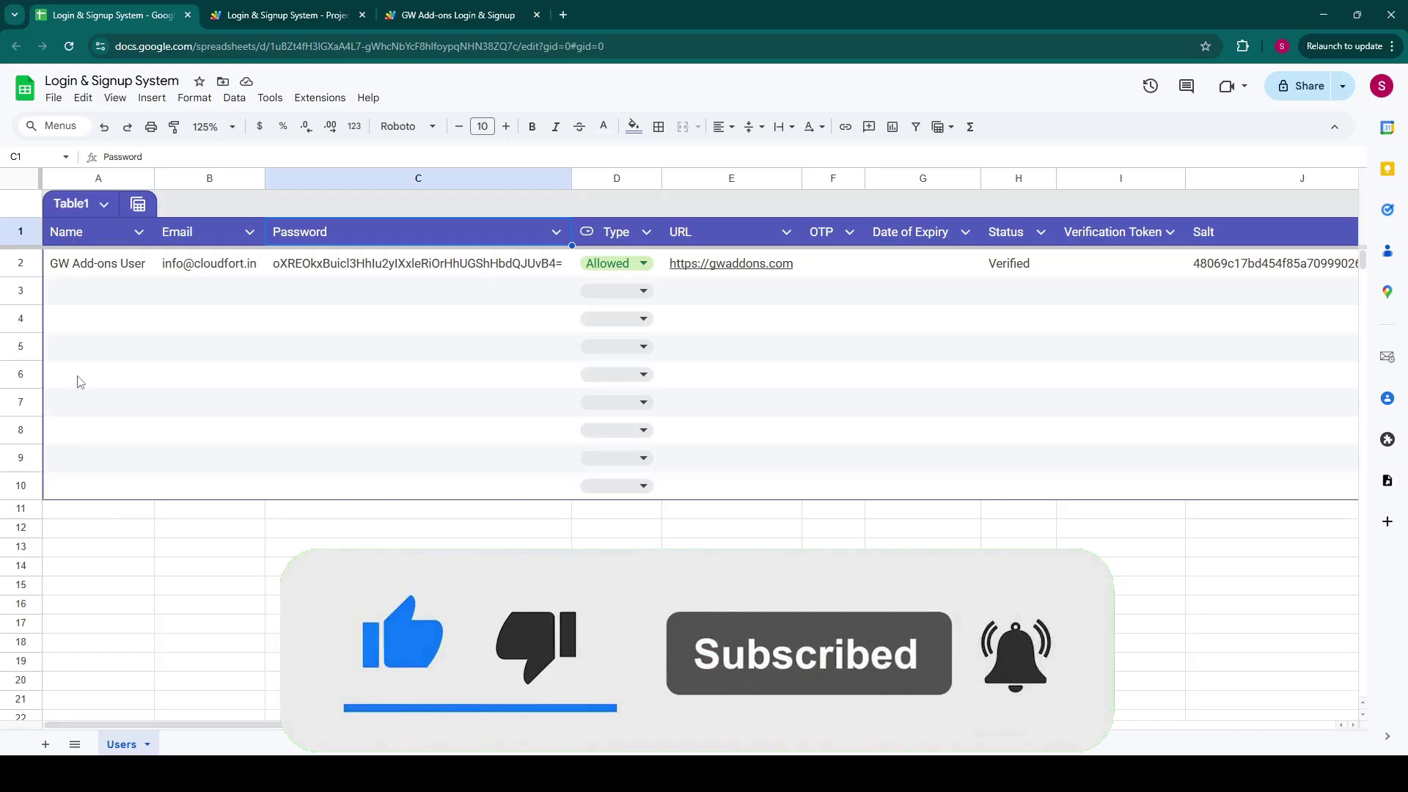
left_click(180, 236)
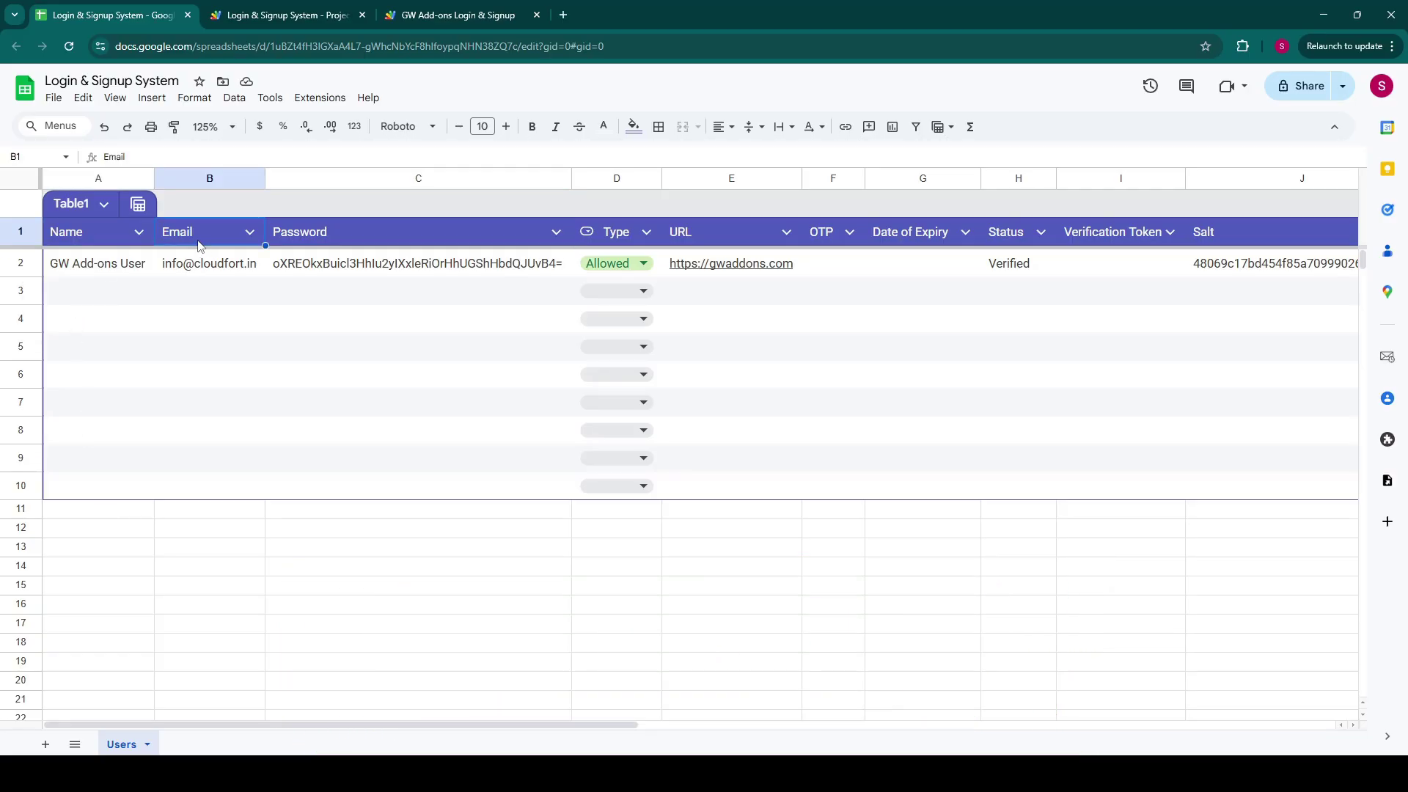
left_click(328, 235)
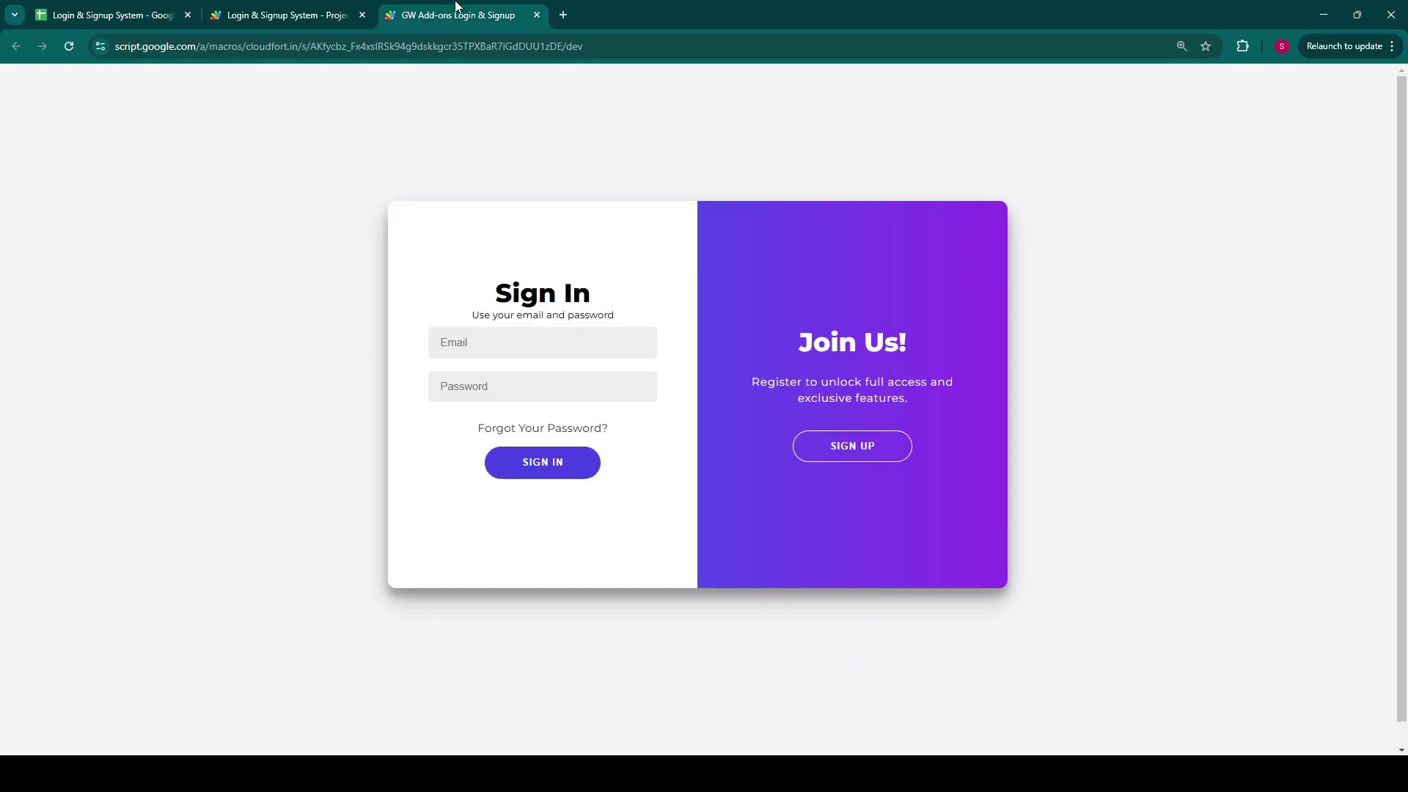
Step: Fill the Create Account form with the new user's name, email and password, and submit it
left_click(842, 462)
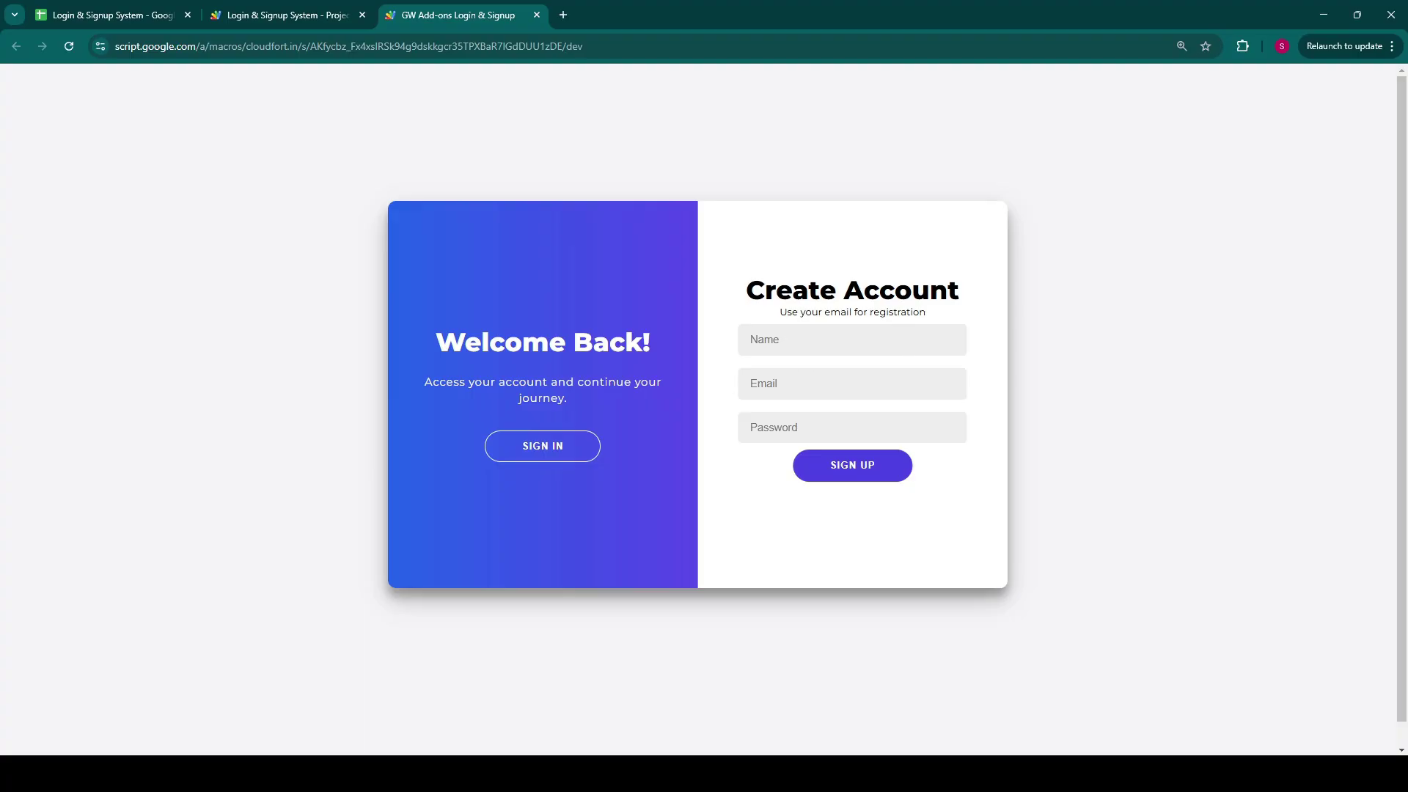
left_click(793, 345)
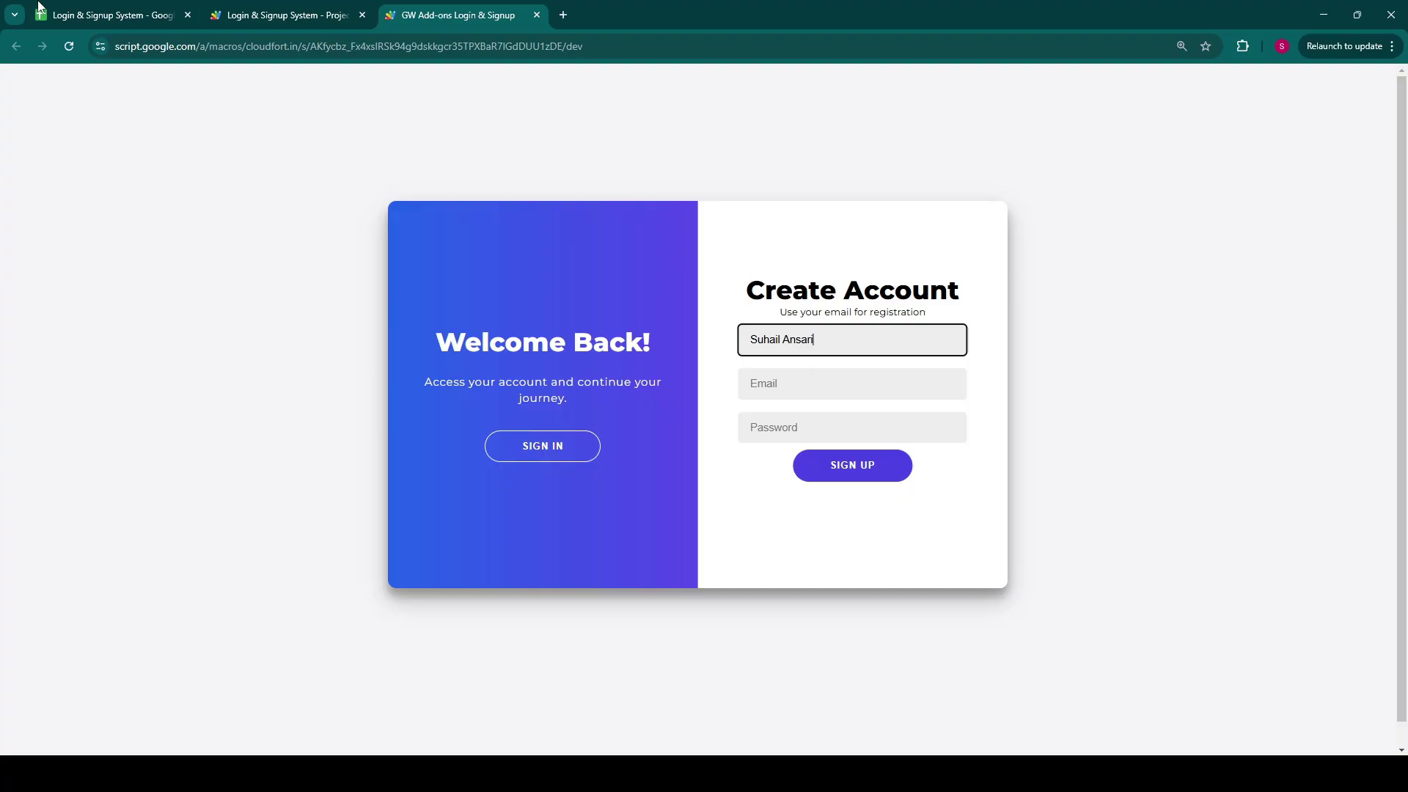
left_click(80, 15)
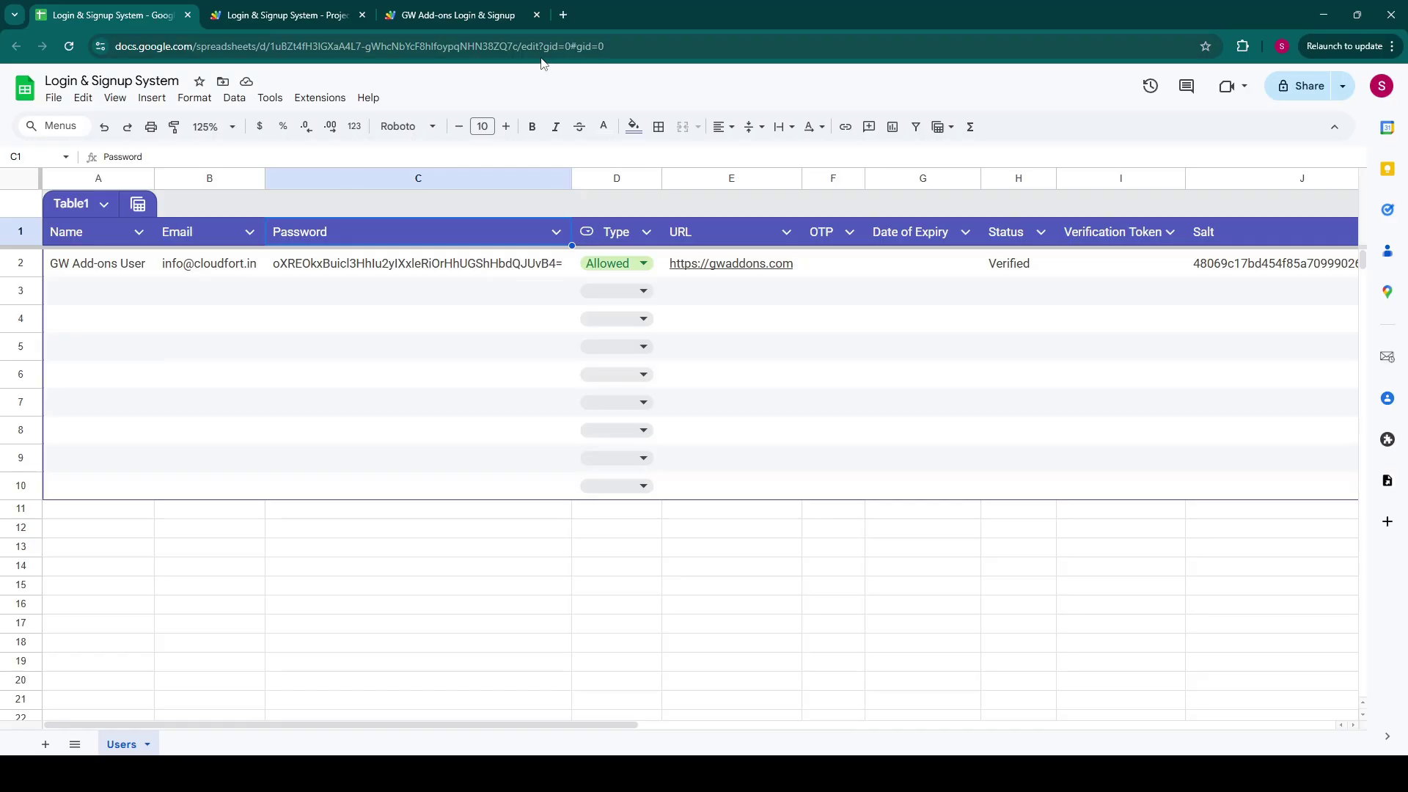
left_click(218, 273)
left_click(459, 15)
type("123456")
left_click(853, 465)
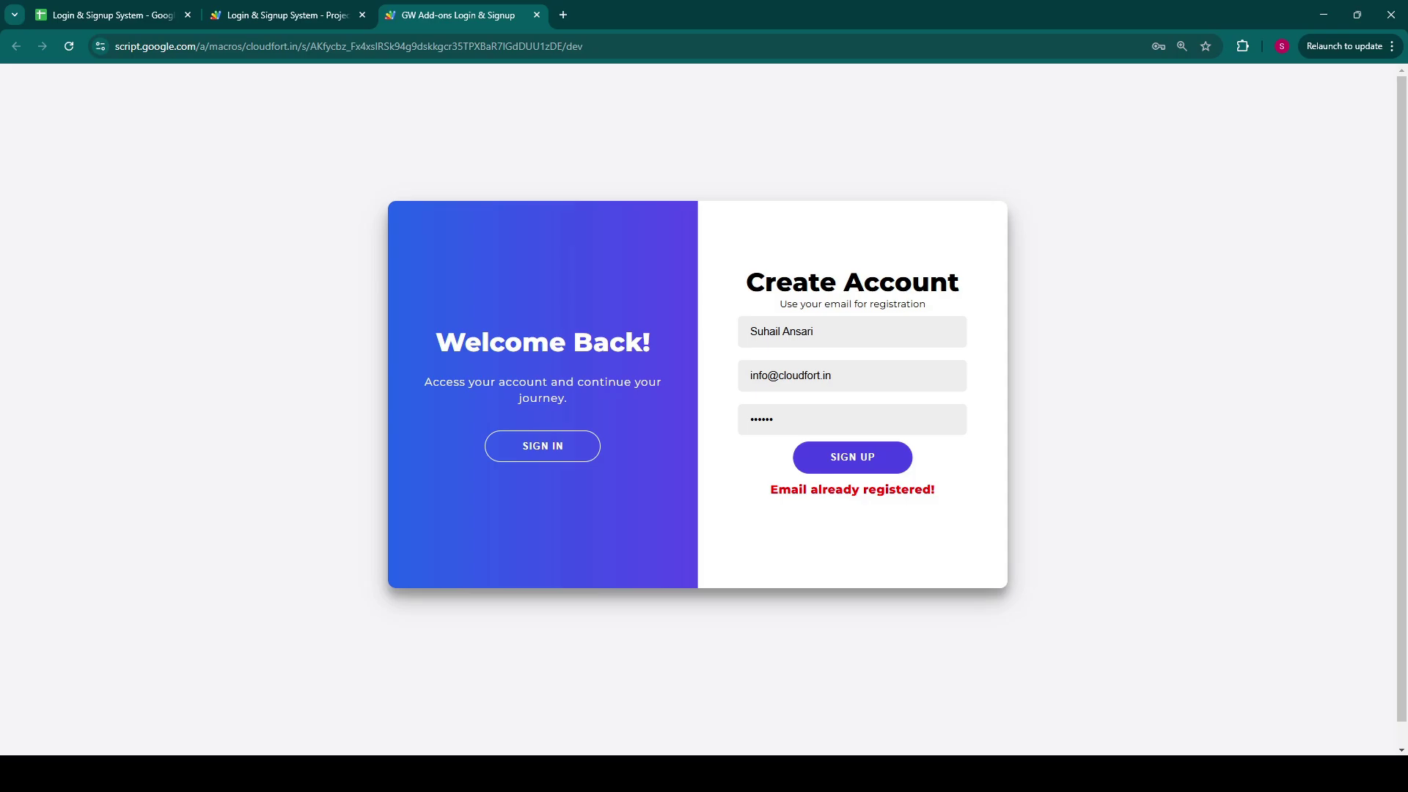
Step: Replace the email's name part with 'suhail', re-enter the password, and resubmit the registration
double_click(760, 375)
type("suhail")
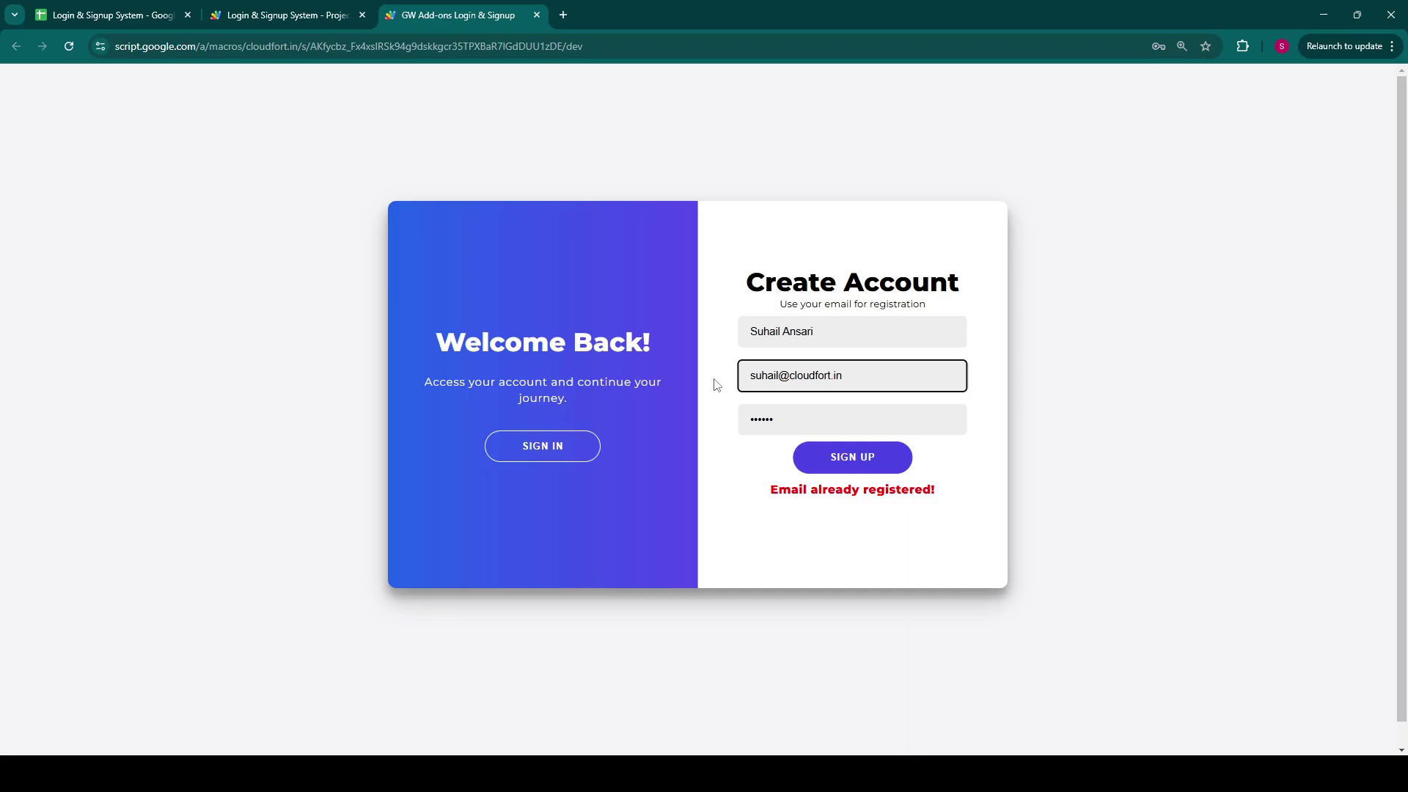
key("Tab")
type("12345")
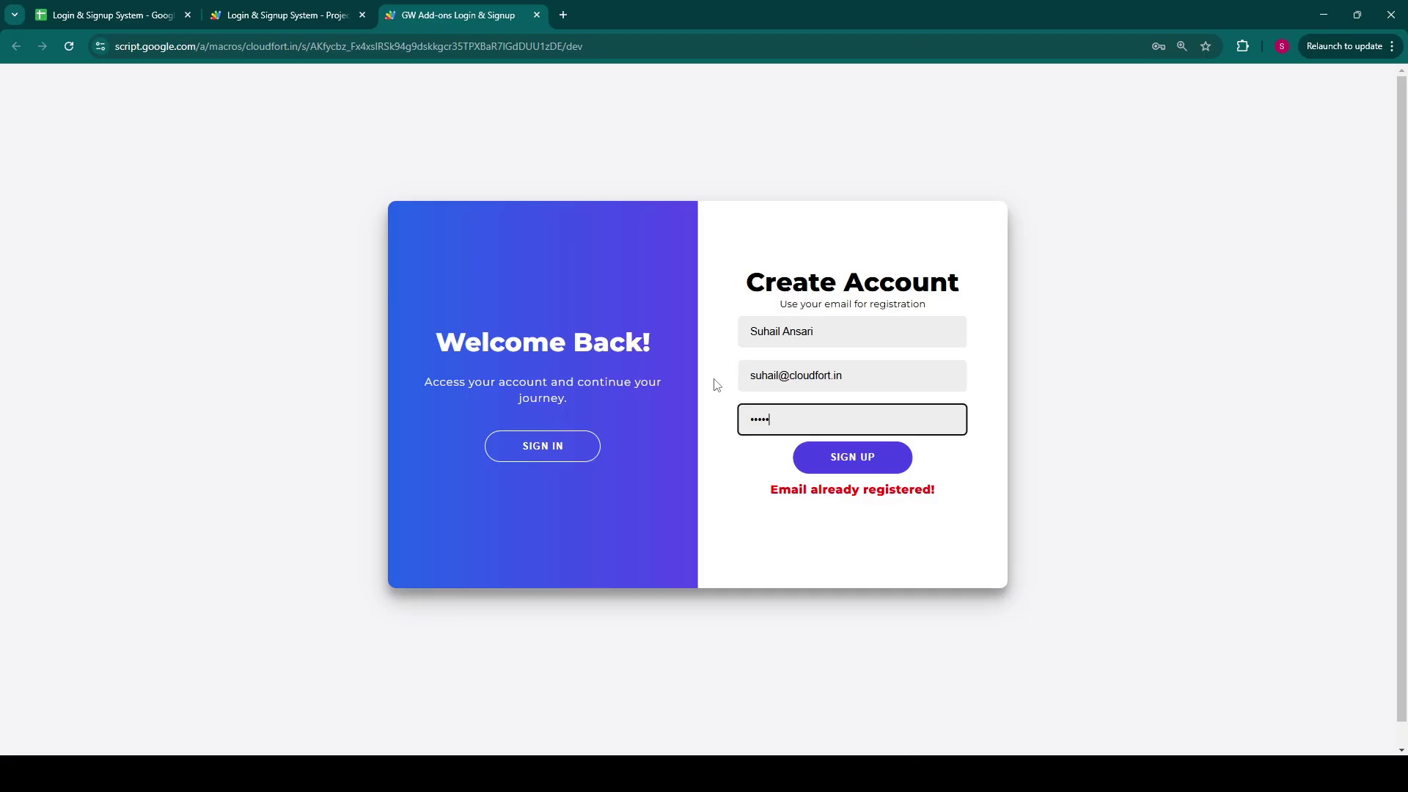
type("6")
left_click(824, 470)
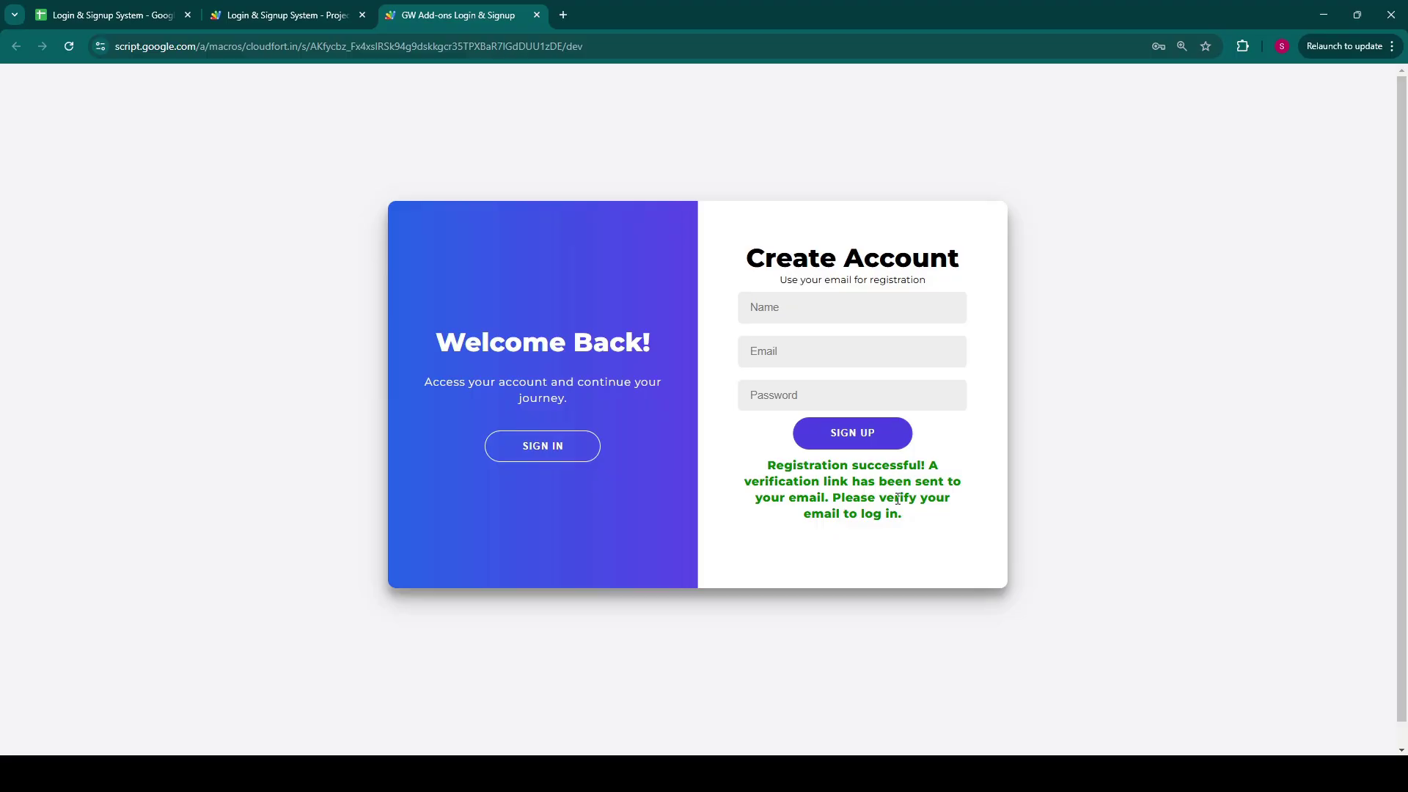
Step: Inspect the new user's hashed password in C3 and Pending status in H3
left_click(121, 15)
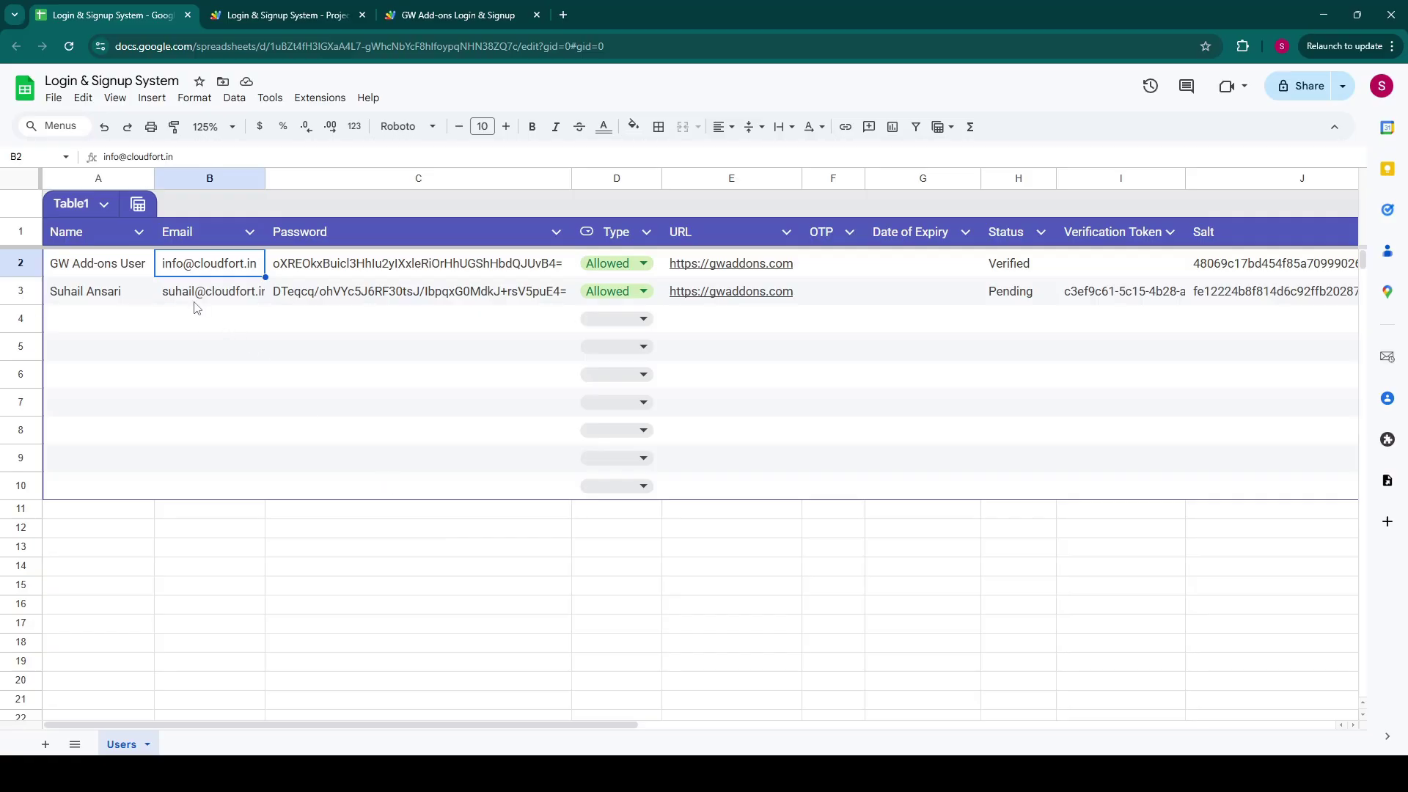
left_click(334, 295)
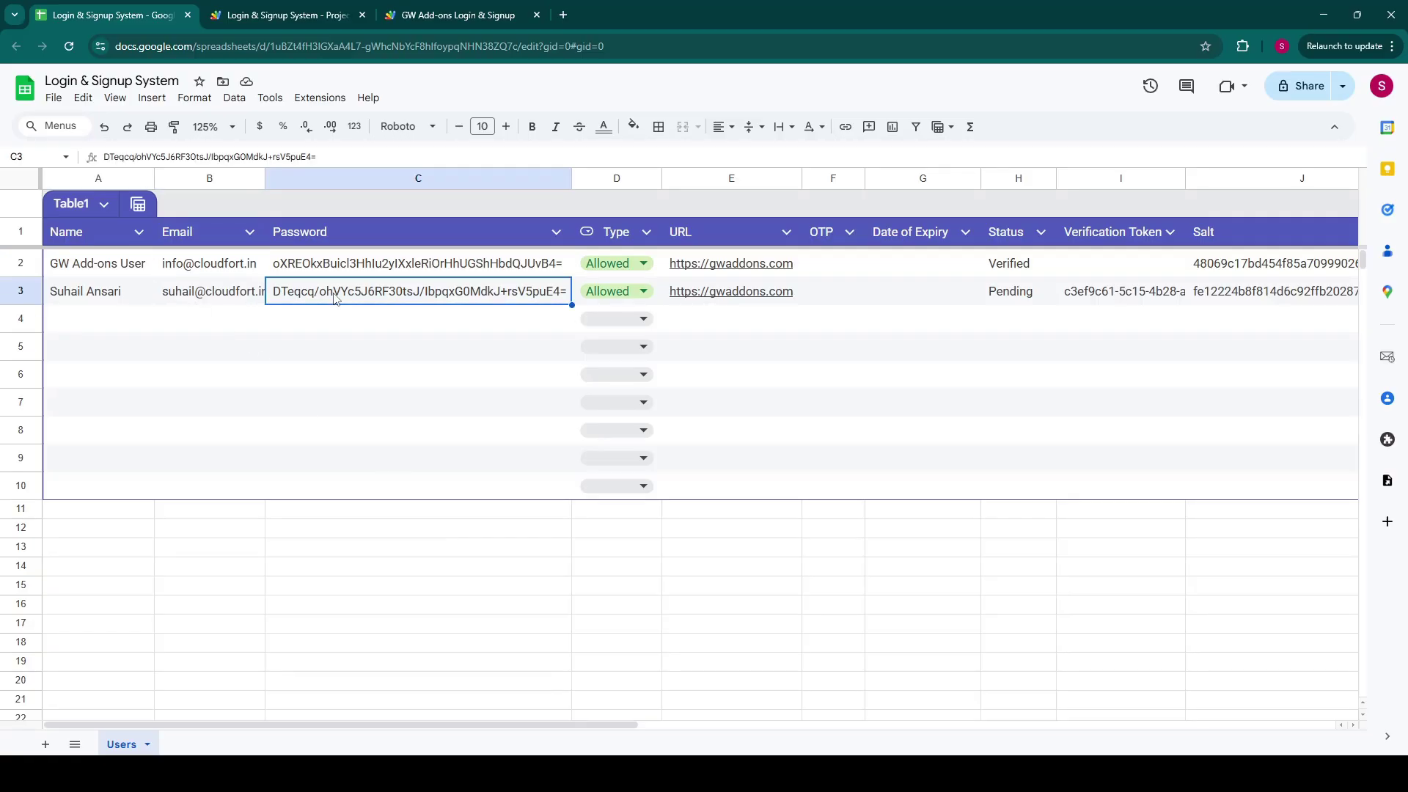
left_click(1007, 296)
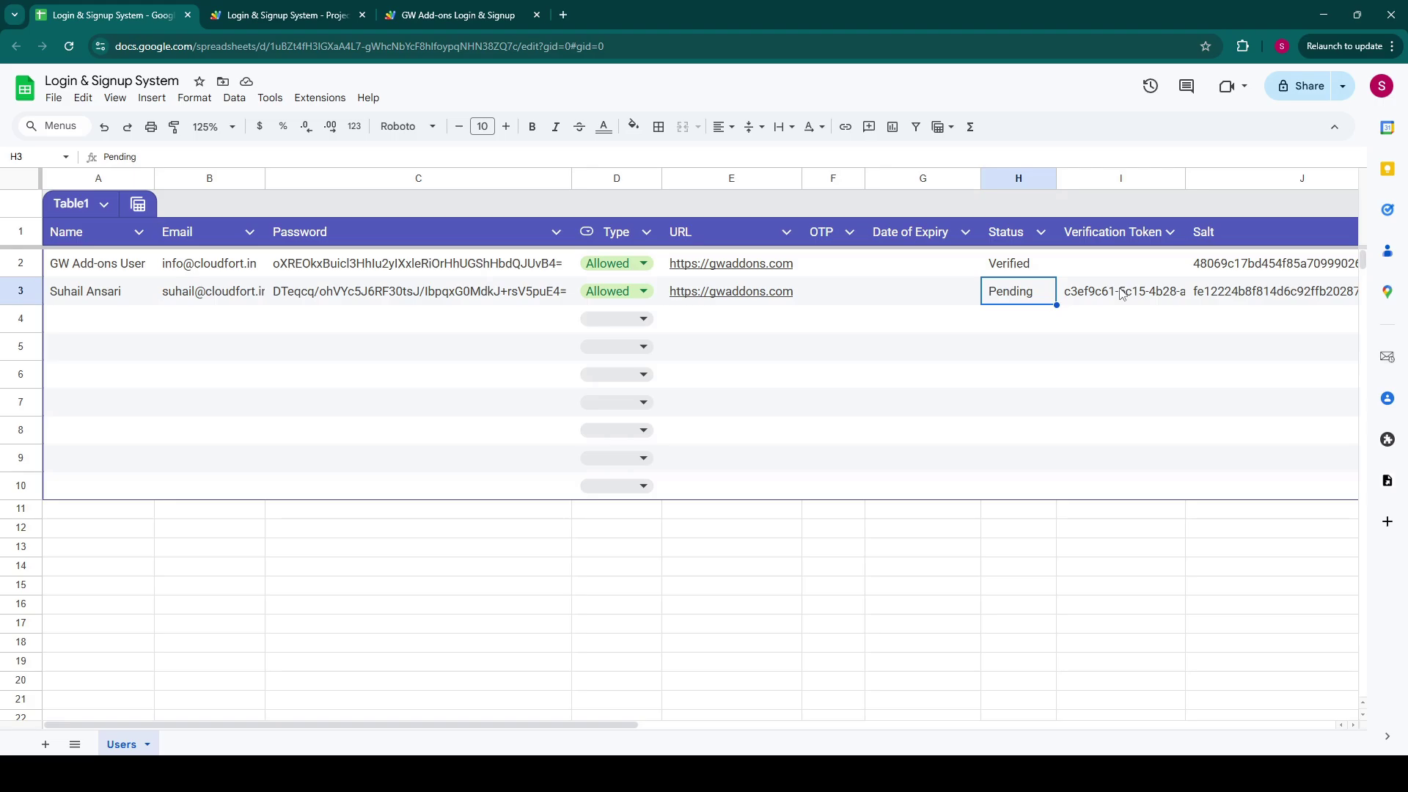
Step: Open Gmail in a new tab, confirm verification in the sheet, then open Sign In
left_click(563, 16)
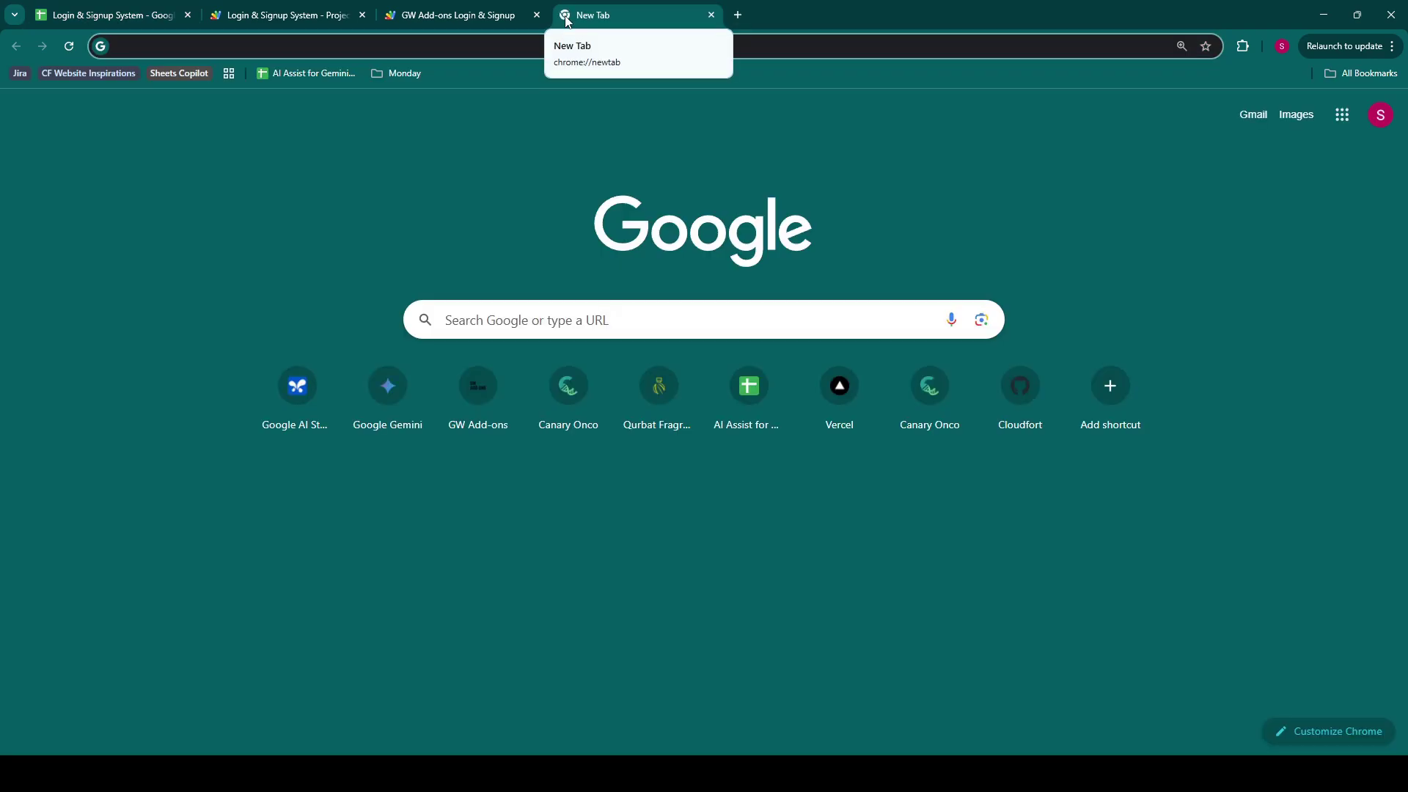
type("gmai")
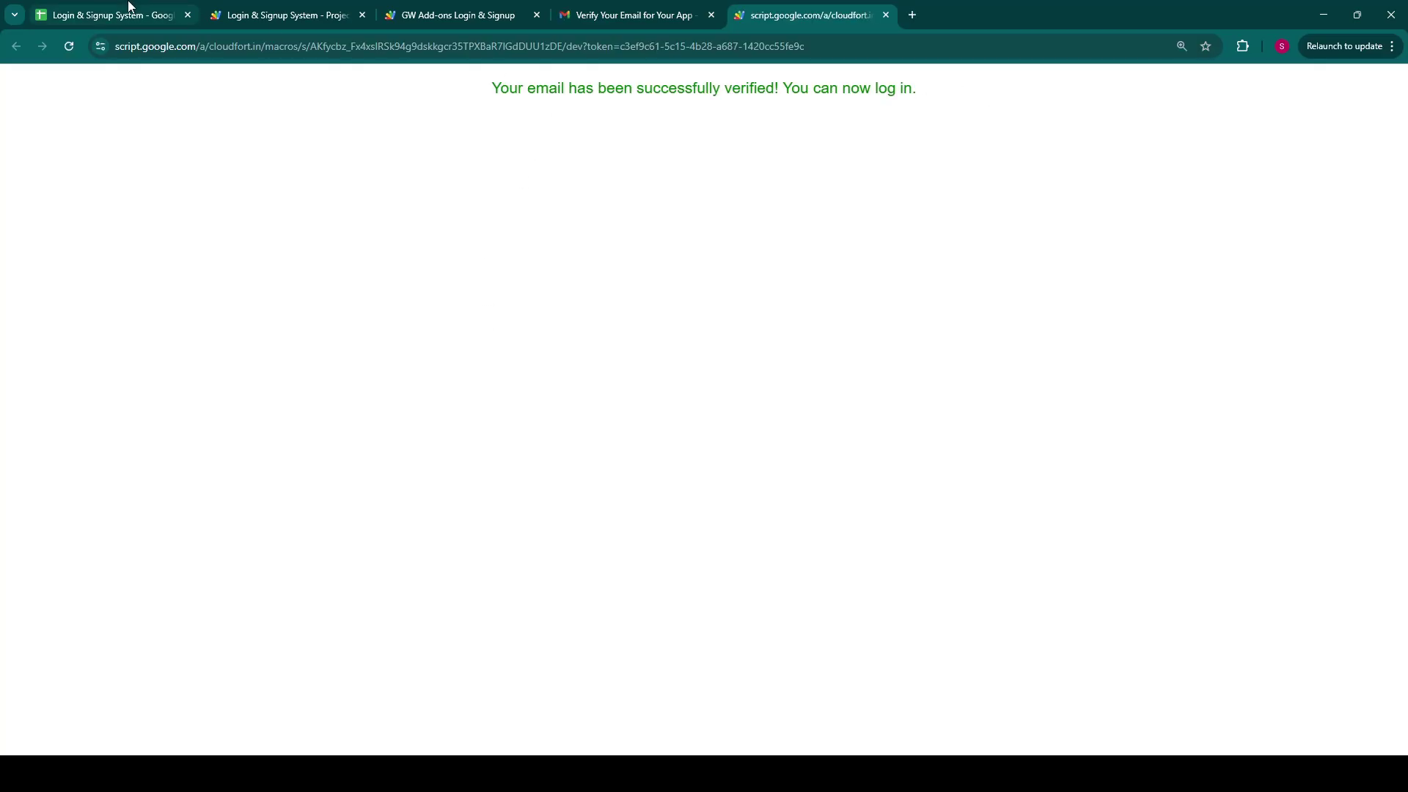
left_click(129, 13)
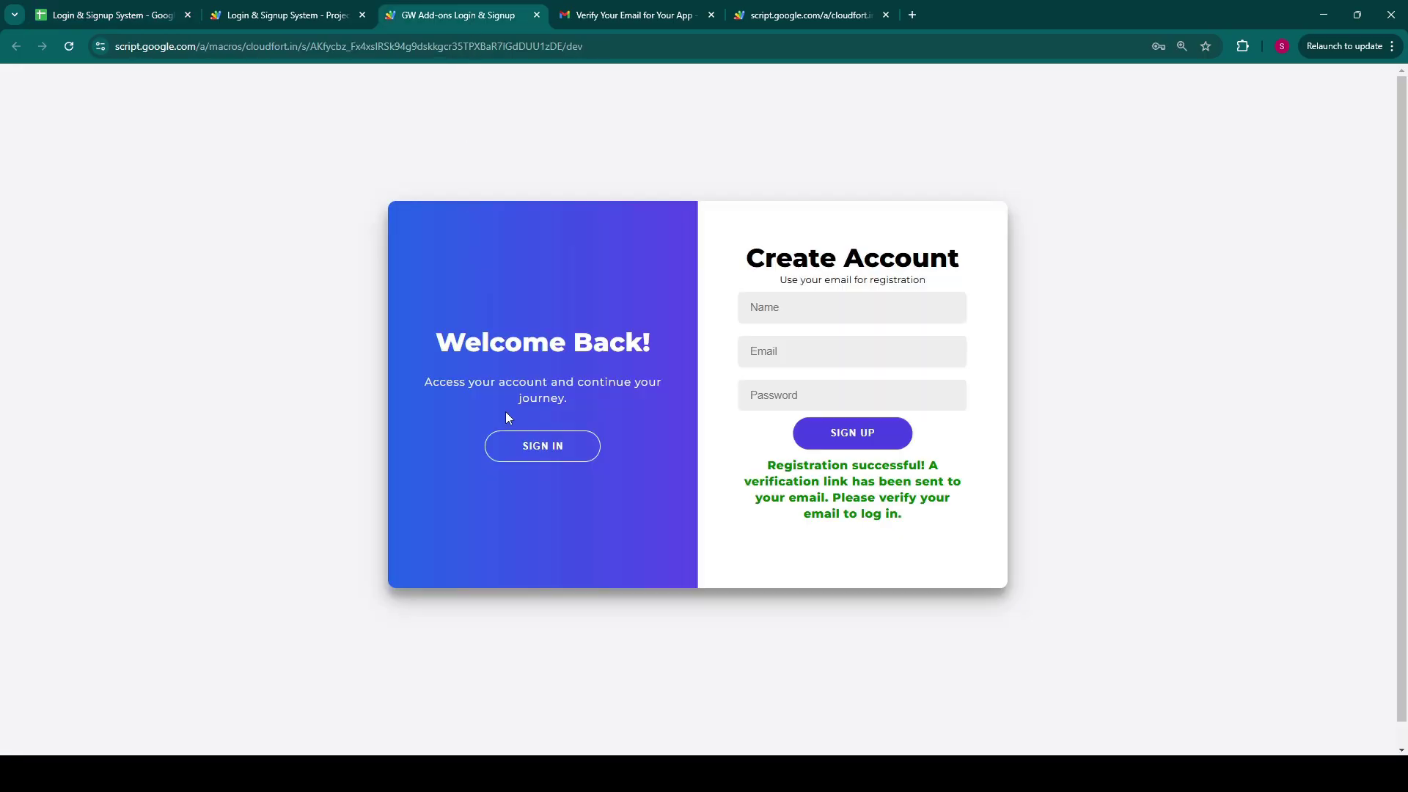
left_click(555, 447)
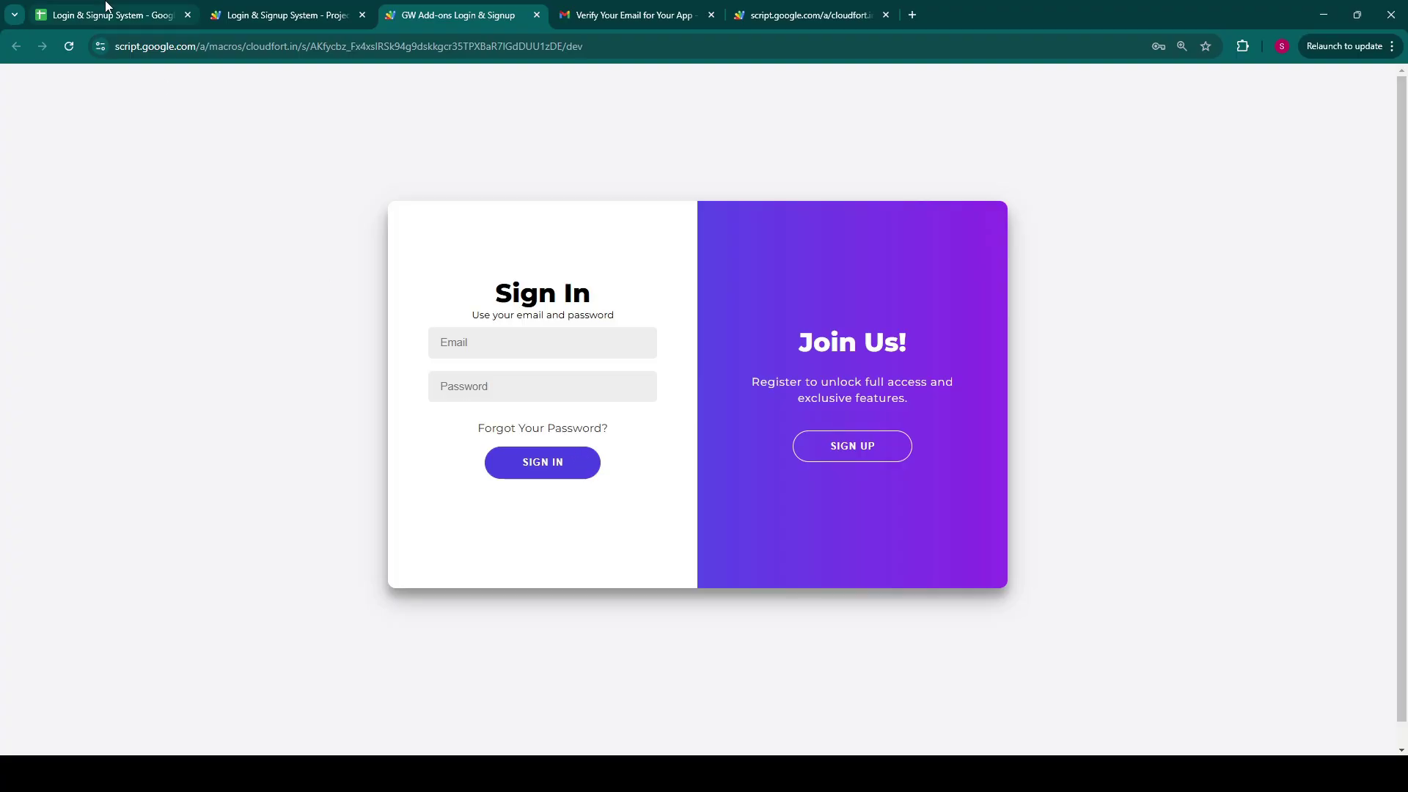
Step: Try signing in with the registered email and account password
left_click(105, 9)
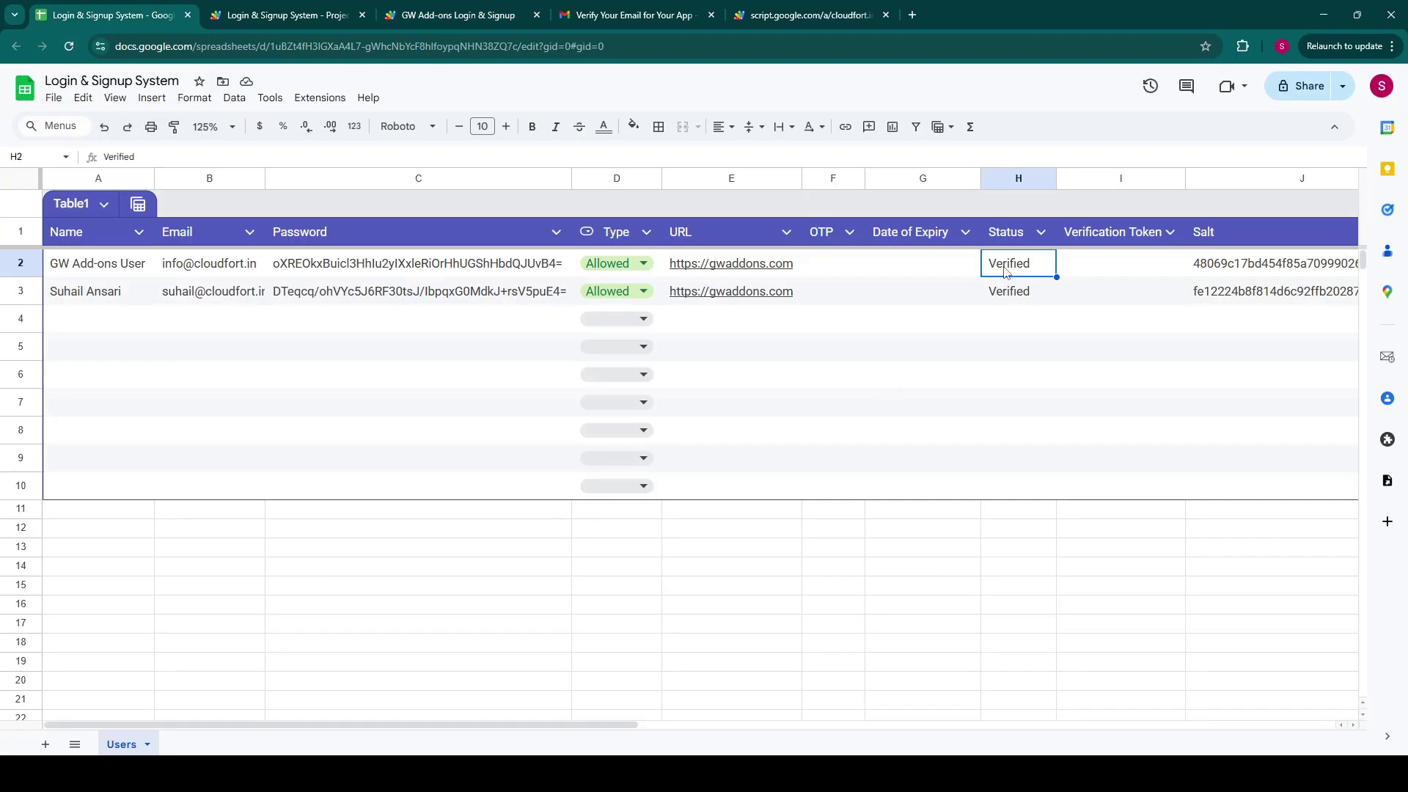
left_click(449, 14)
left_click(497, 392)
type("123456")
left_click(525, 473)
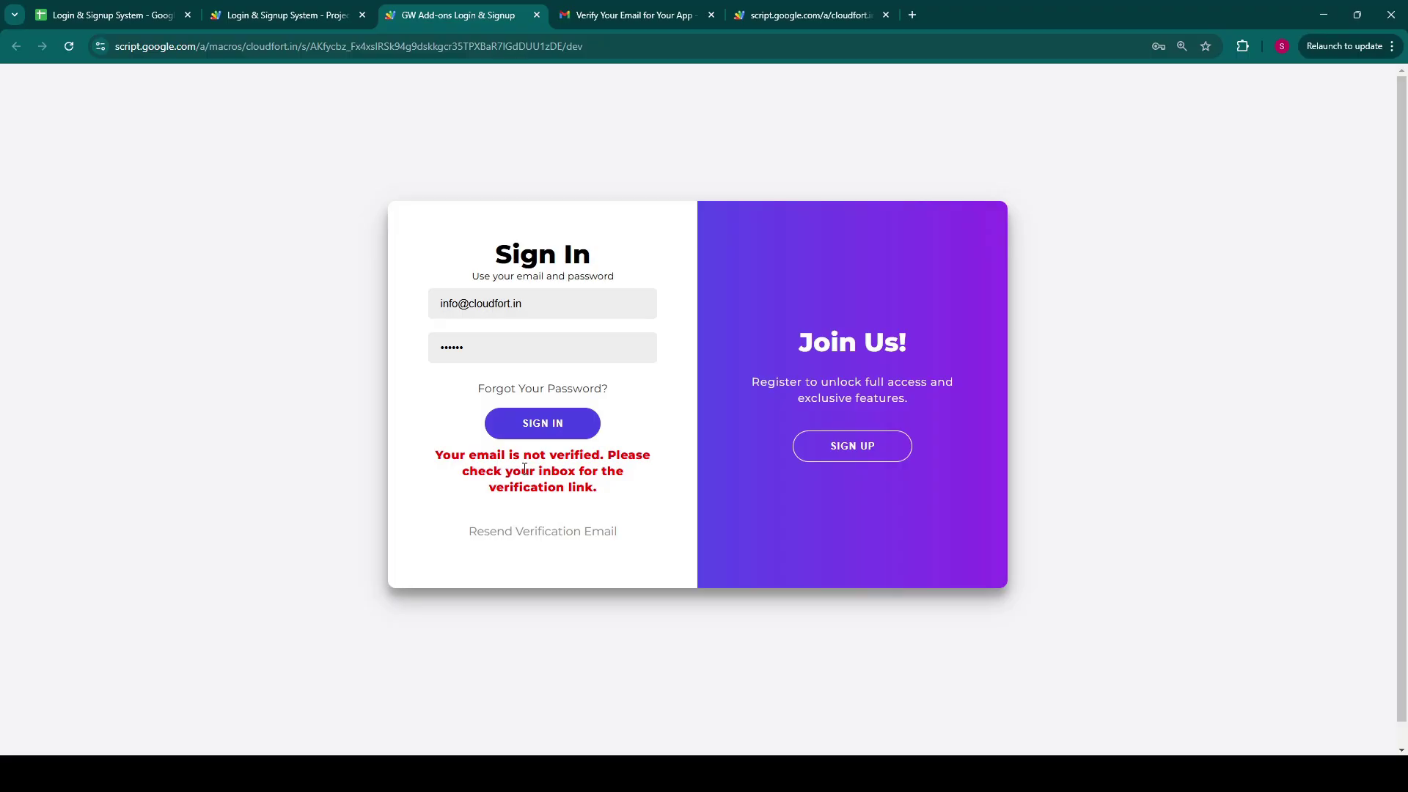
Step: Request a new verification email, check the Pending status in the sheet, and return to Gmail
left_click(510, 538)
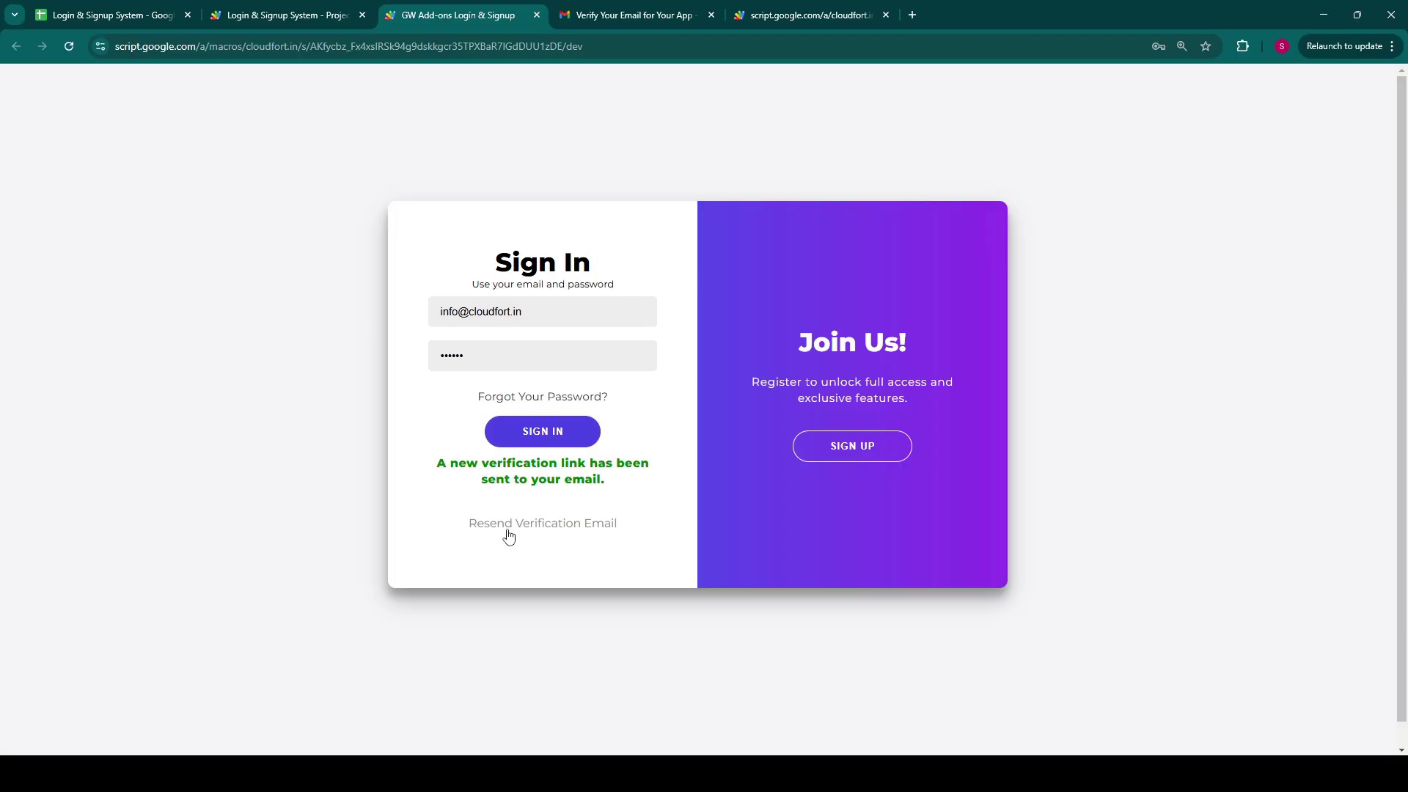
left_click_drag(522, 463, 620, 464)
left_click(612, 480)
left_click(126, 13)
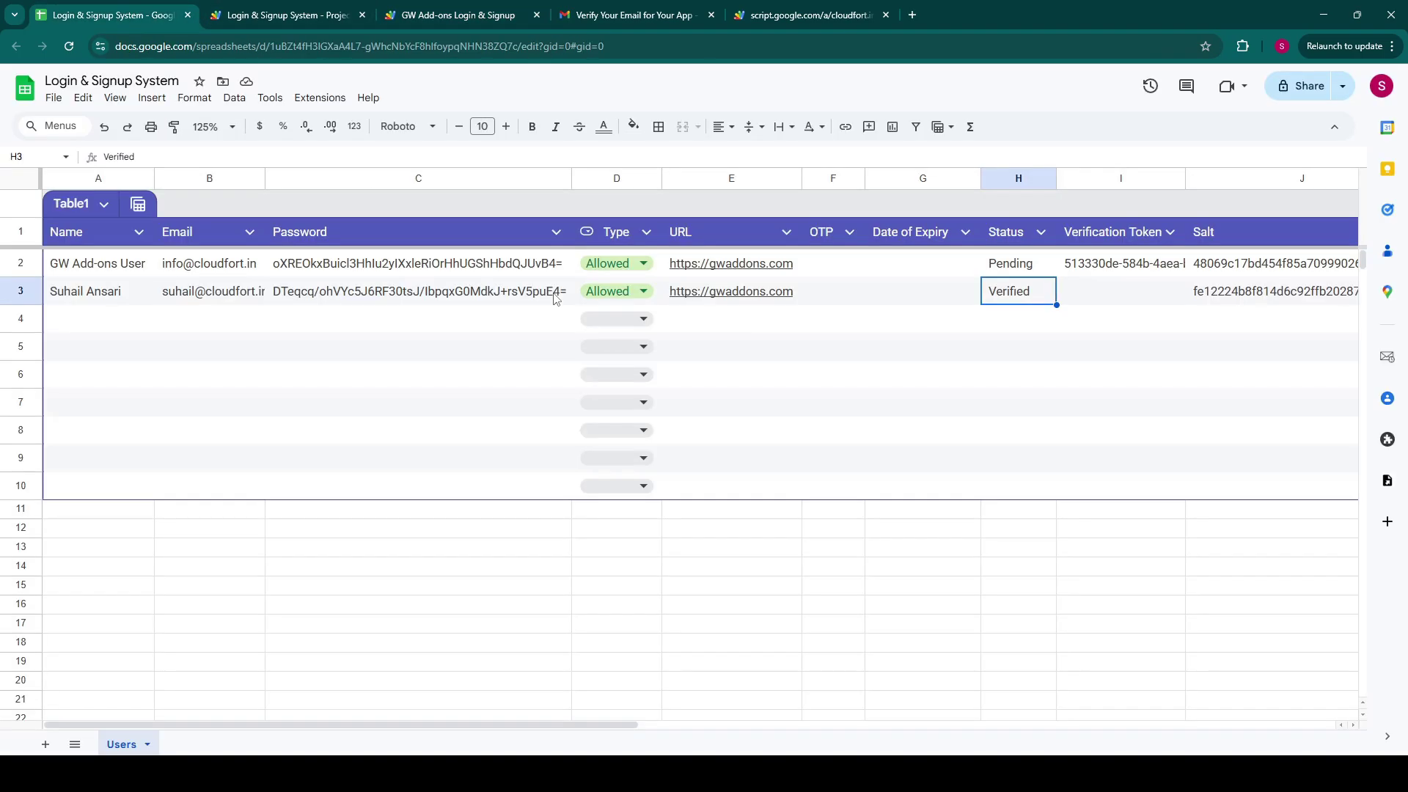
left_click(1072, 273)
left_click(1004, 269)
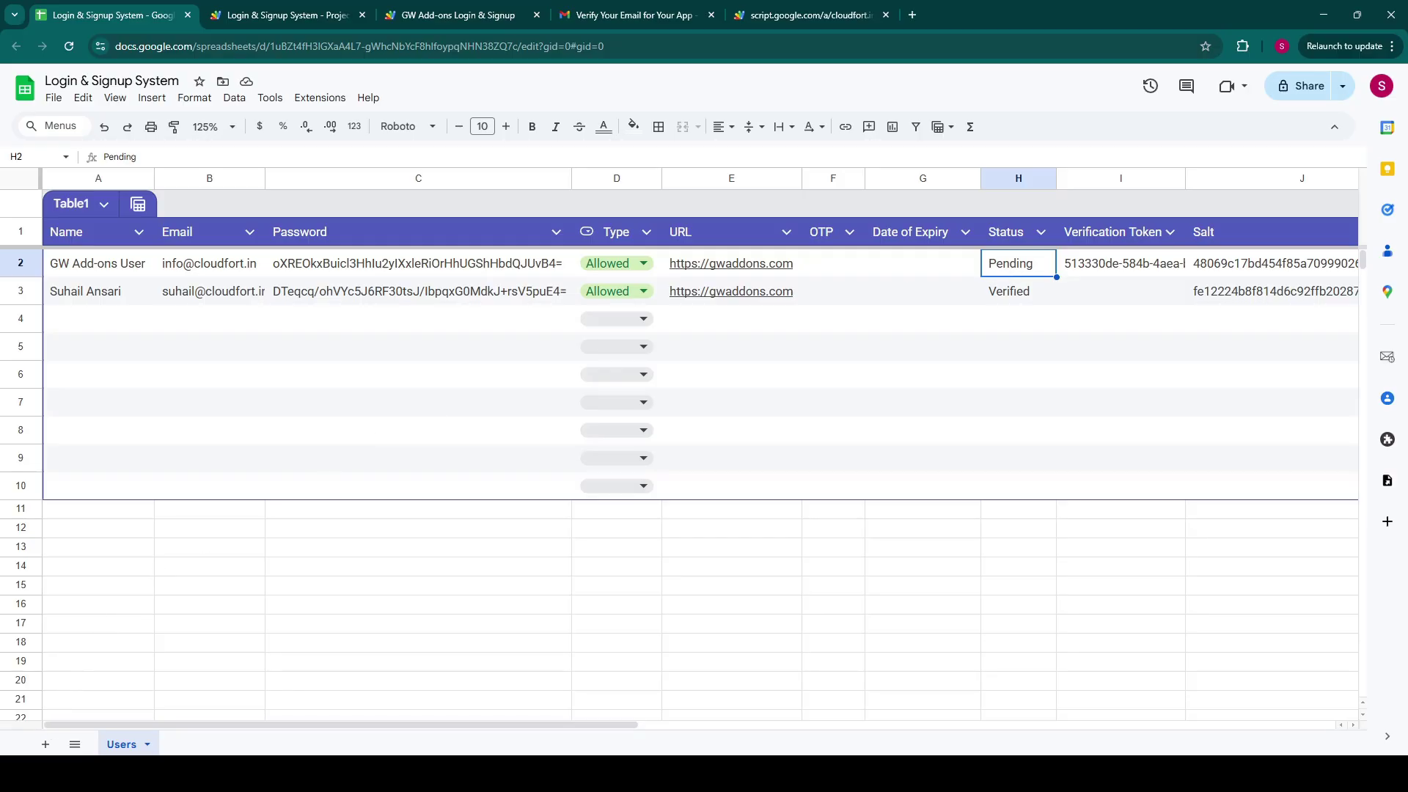
left_click(153, 774)
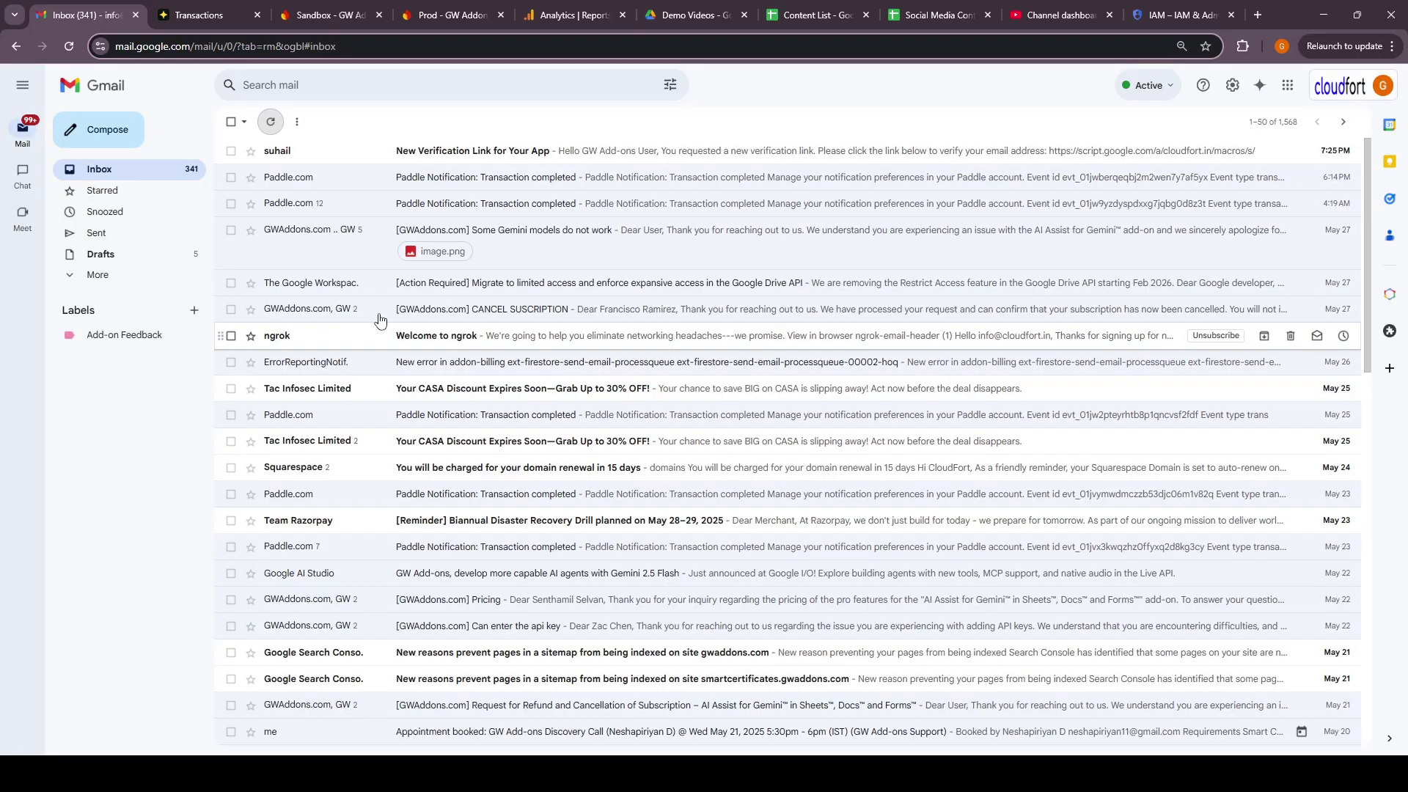
Step: Open the new verification email, sign in with the account password, and dismiss Chrome's password warning
left_click(408, 157)
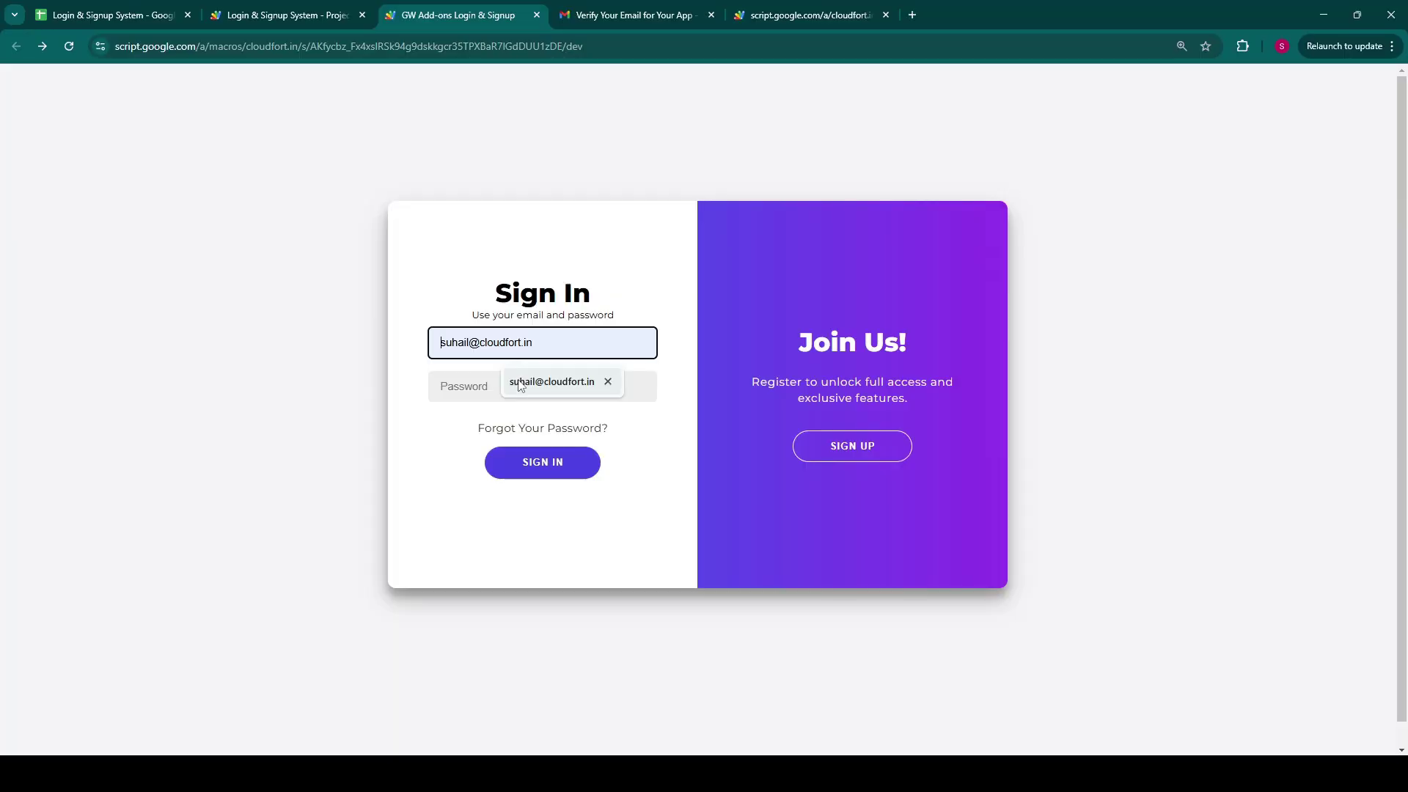
left_click(520, 383)
left_click(520, 380)
type("••")
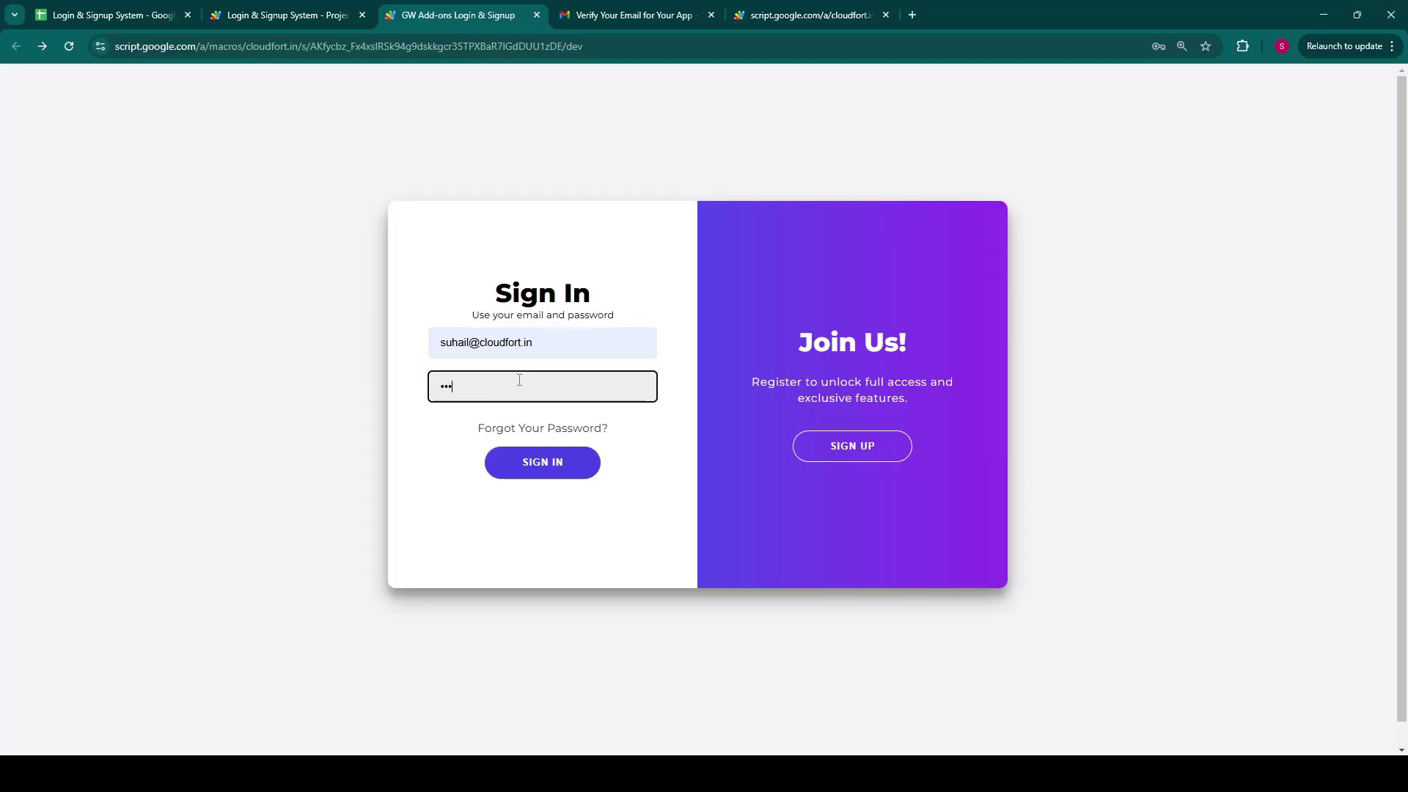
type("***")
left_click(536, 470)
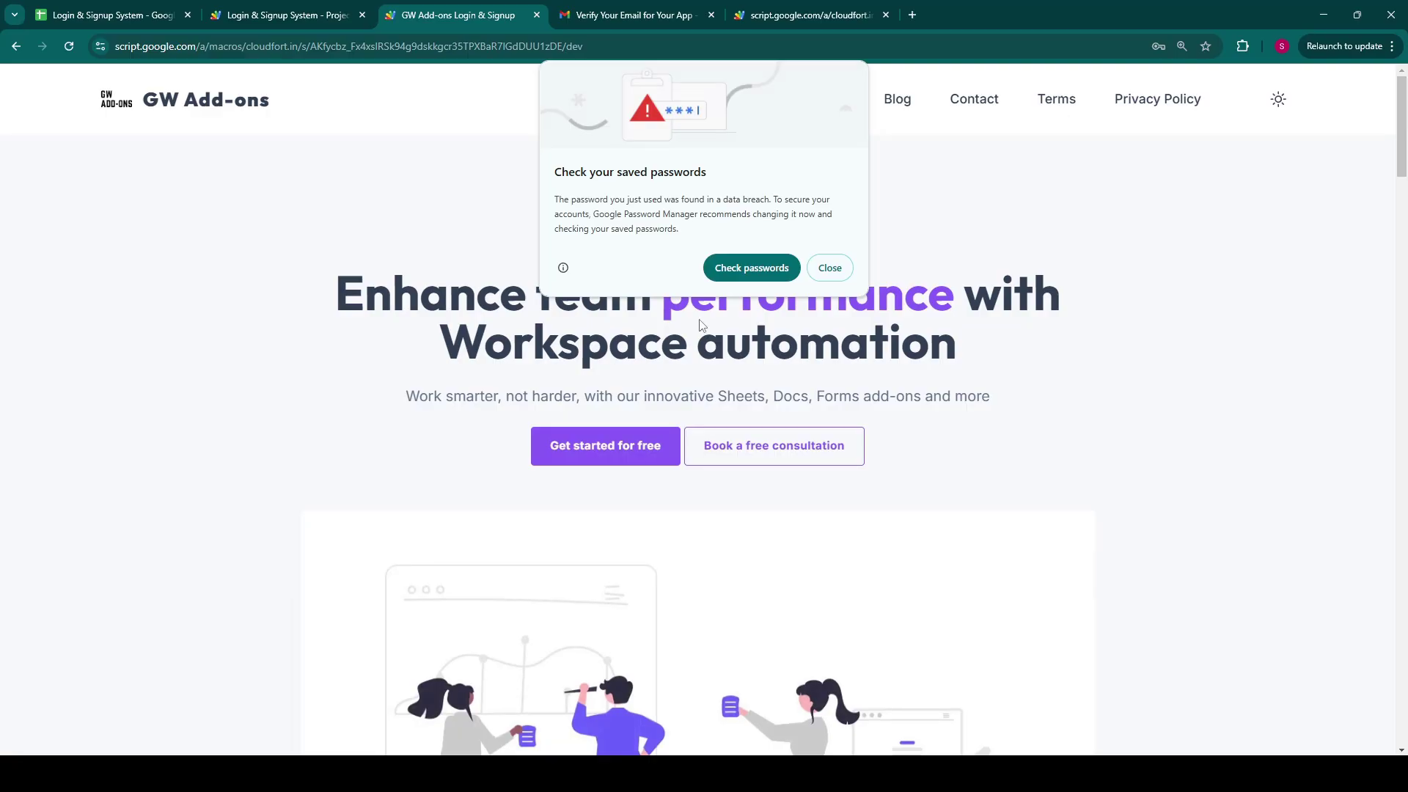
left_click(846, 267)
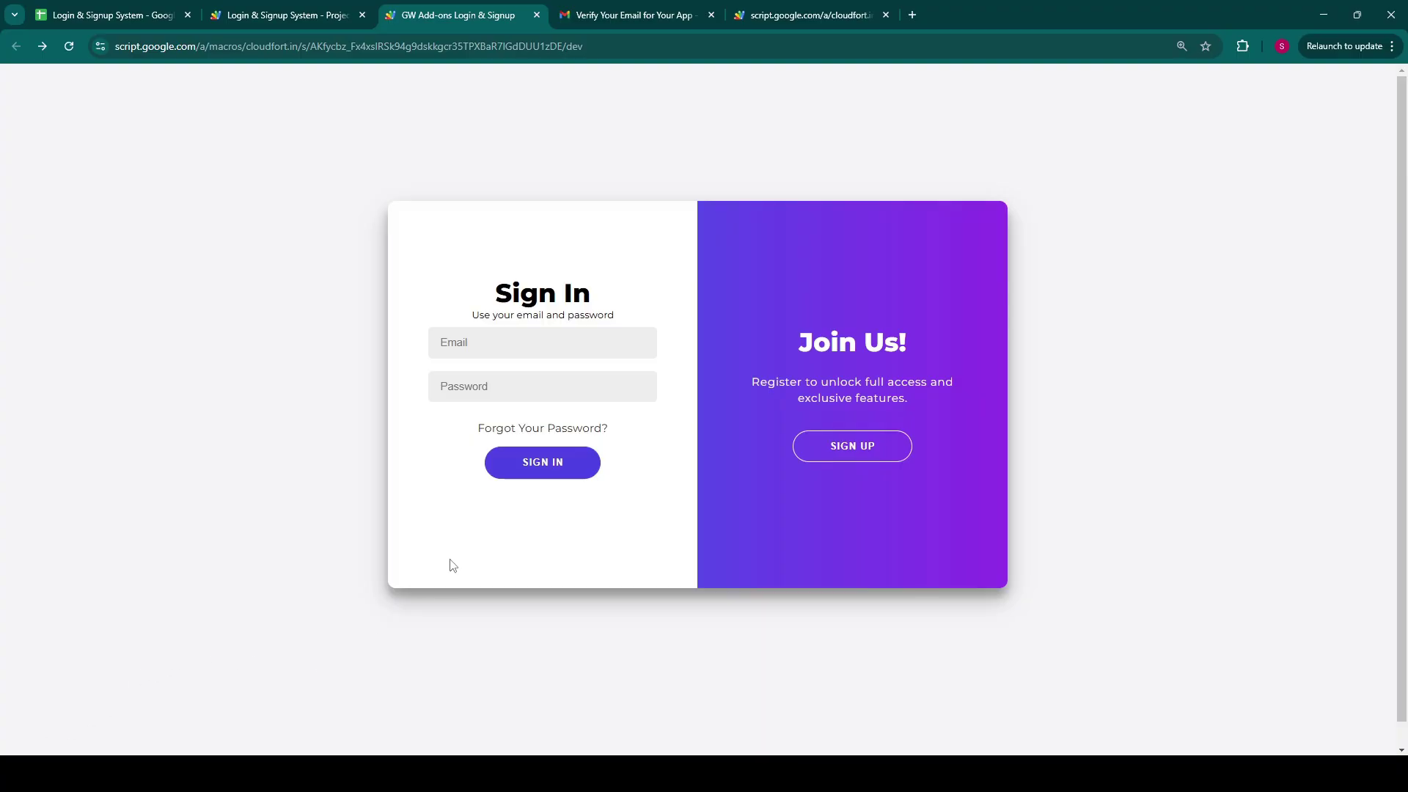
Step: Request a password-reset OTP for the suggested registered email via Forgot Your Password
left_click(554, 429)
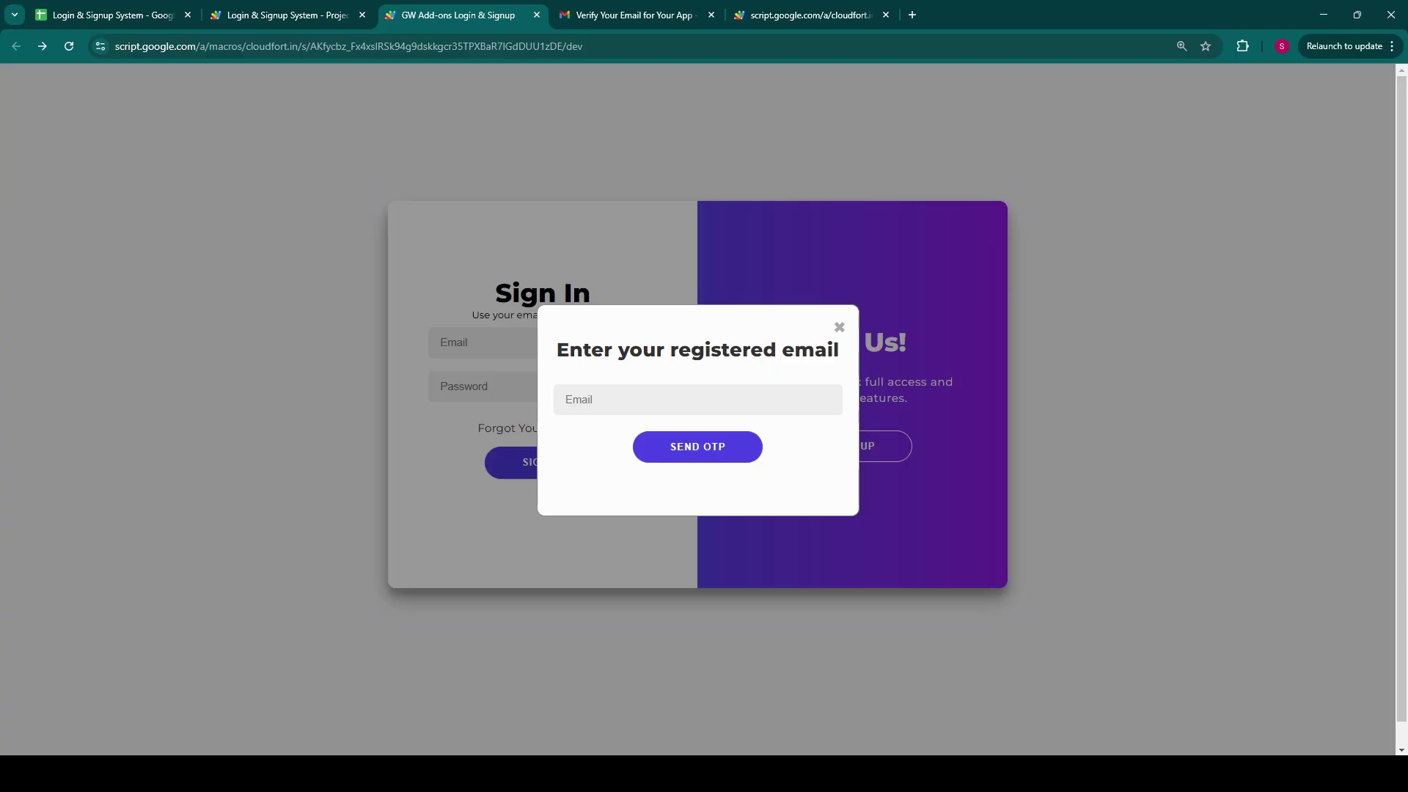
left_click(681, 399)
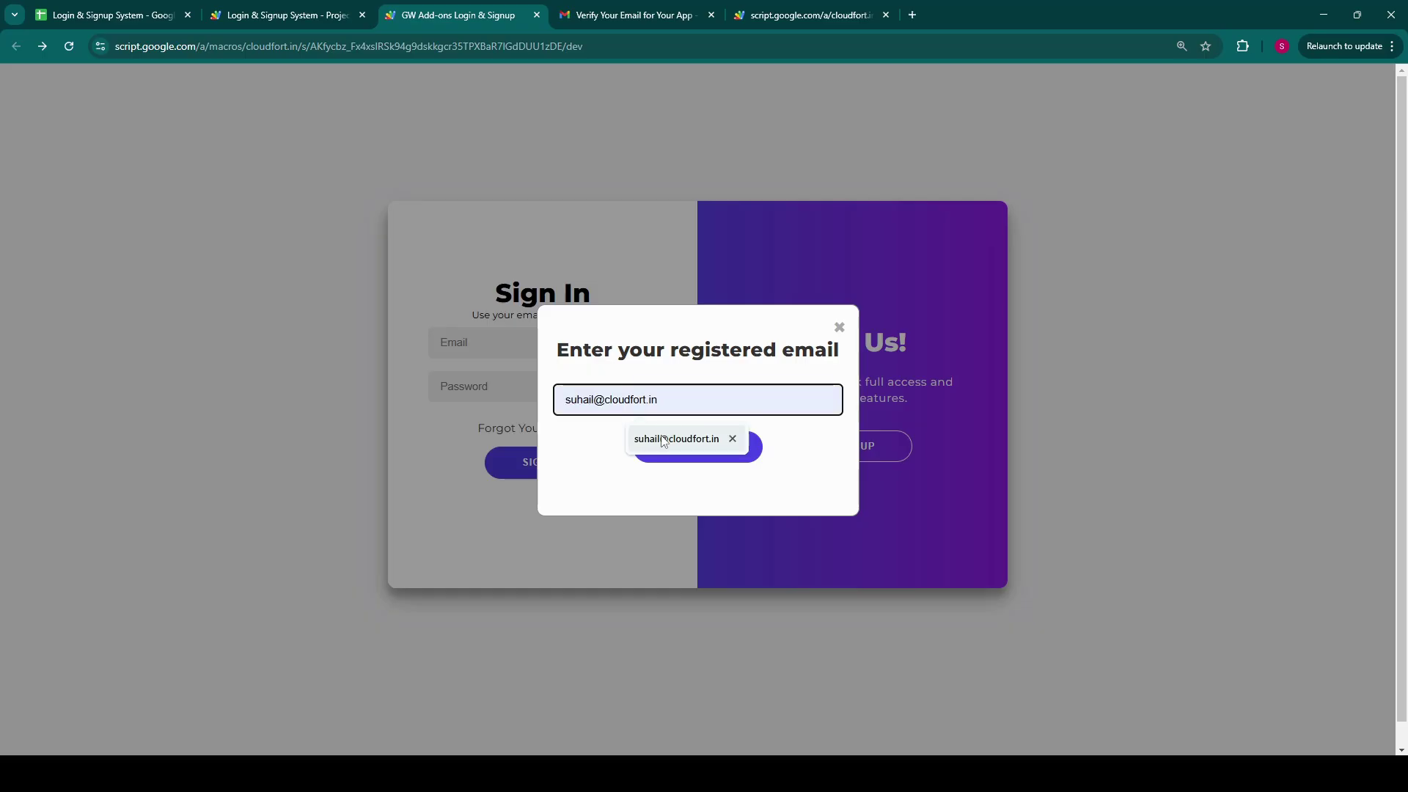
left_click(641, 449)
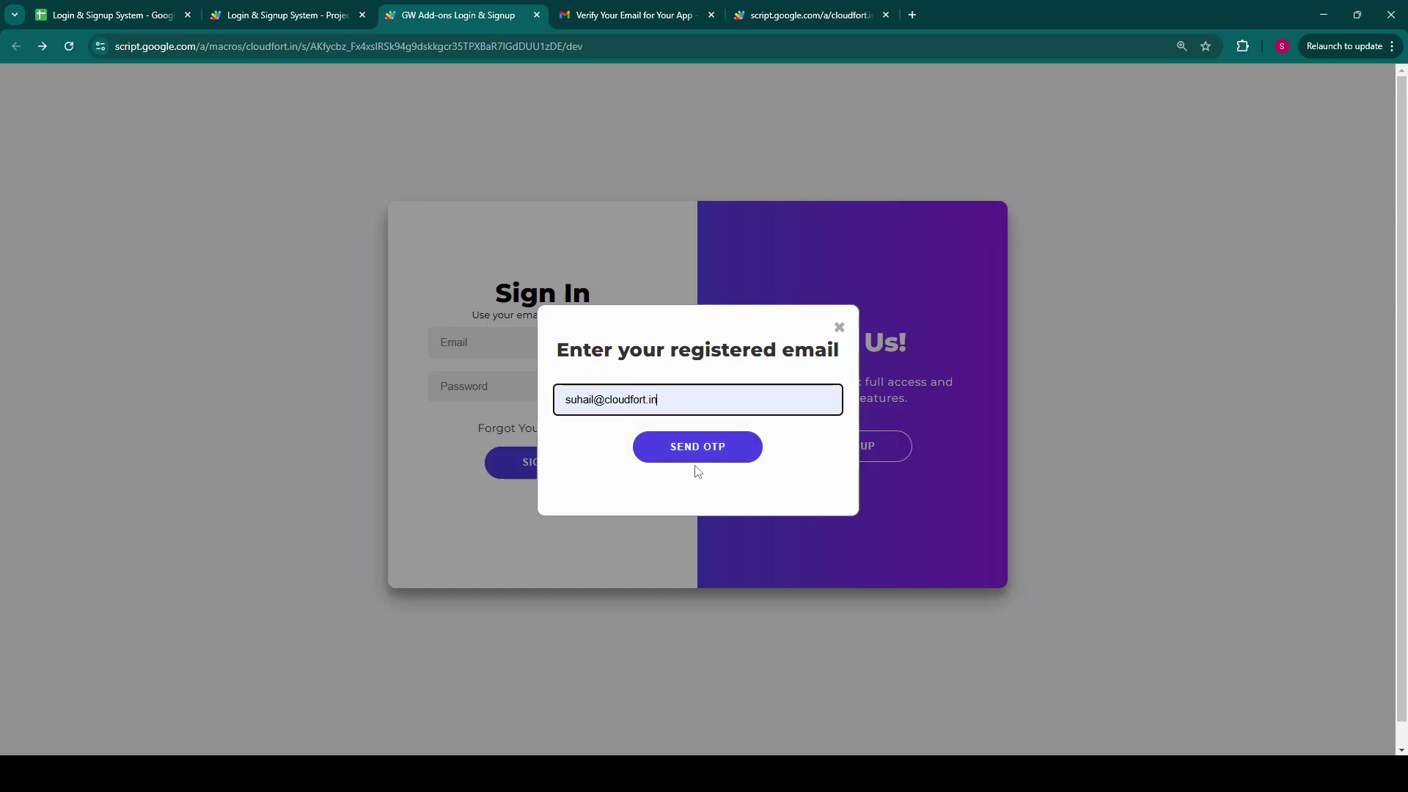
left_click(715, 460)
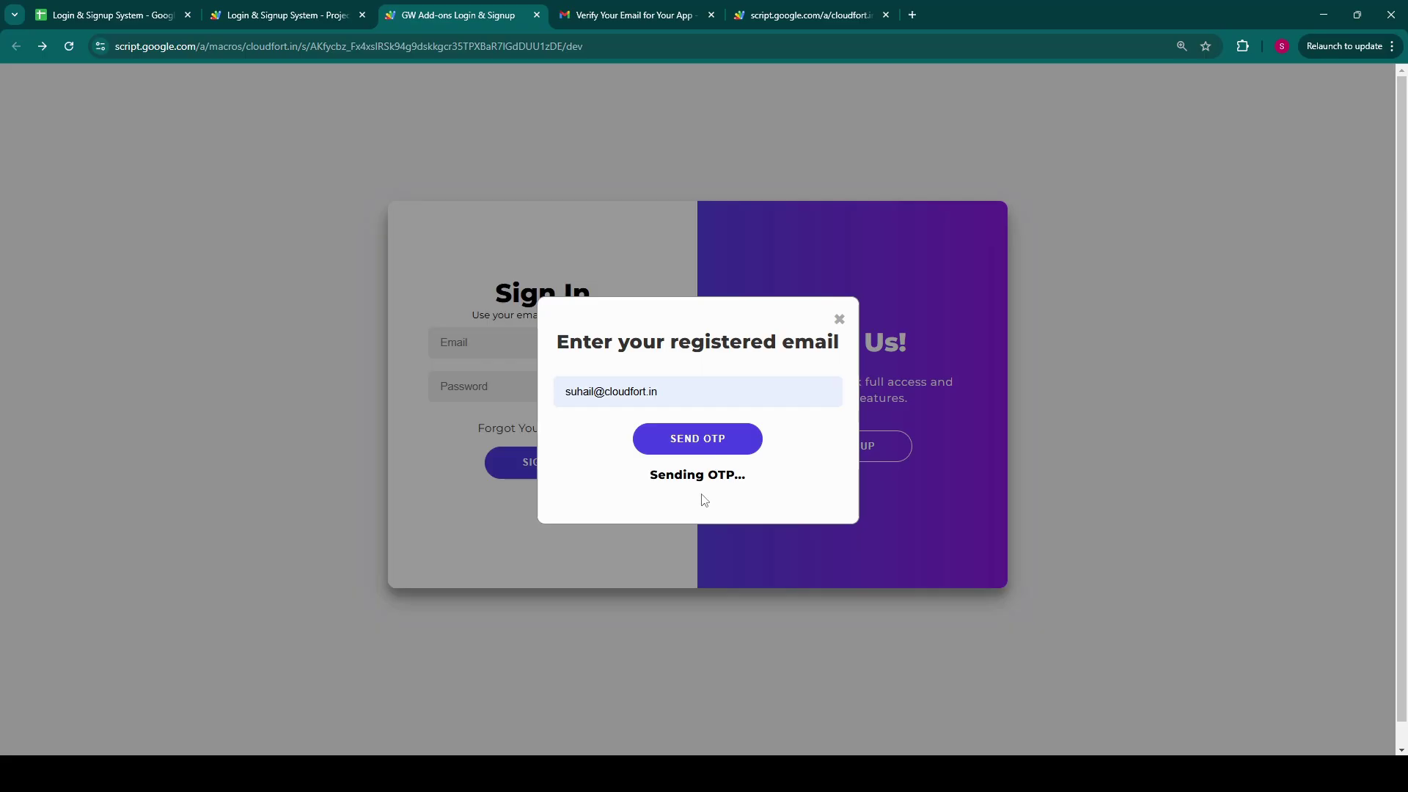
Step: Check the second user's OTP expiry date in the sheet, then open the Password Reset email
left_click(108, 14)
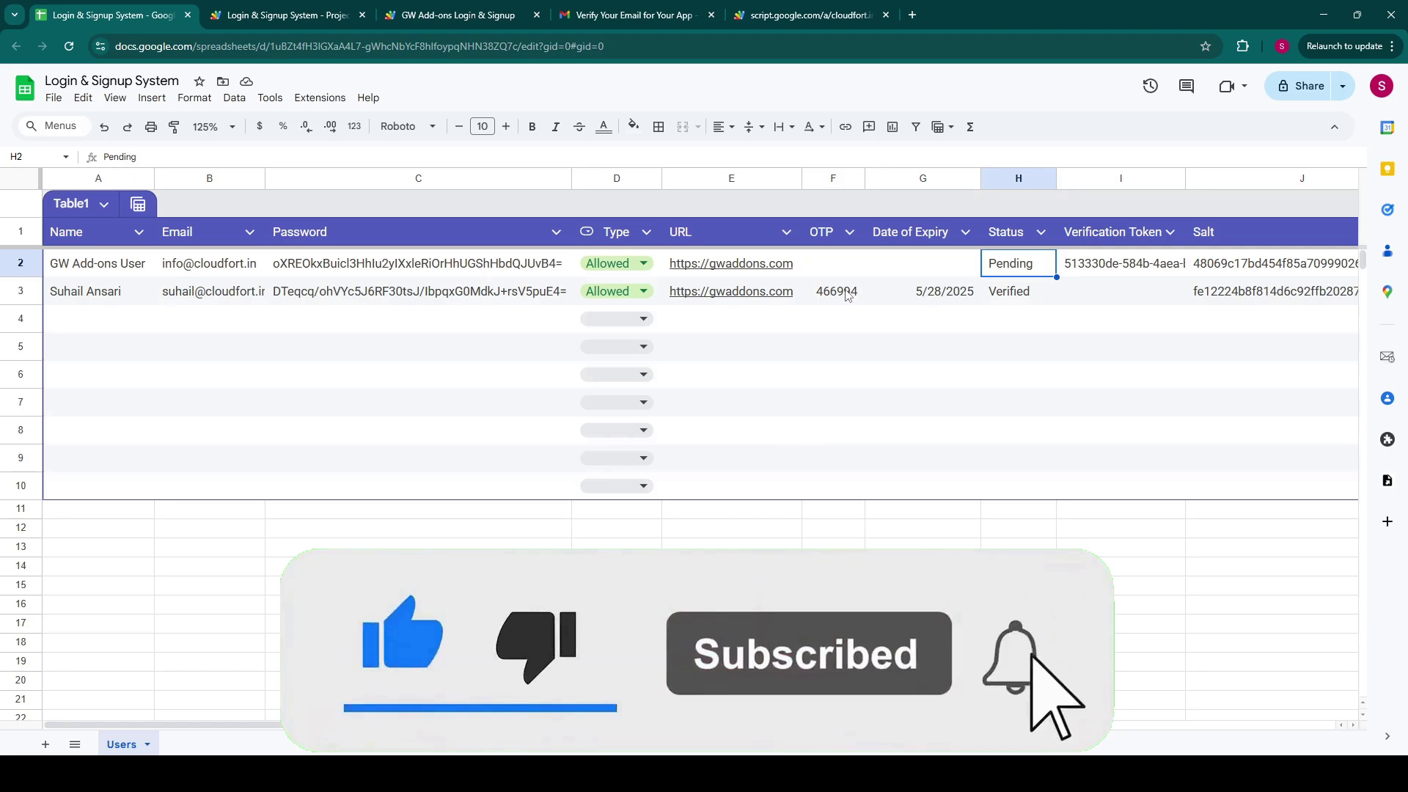
left_click(921, 293)
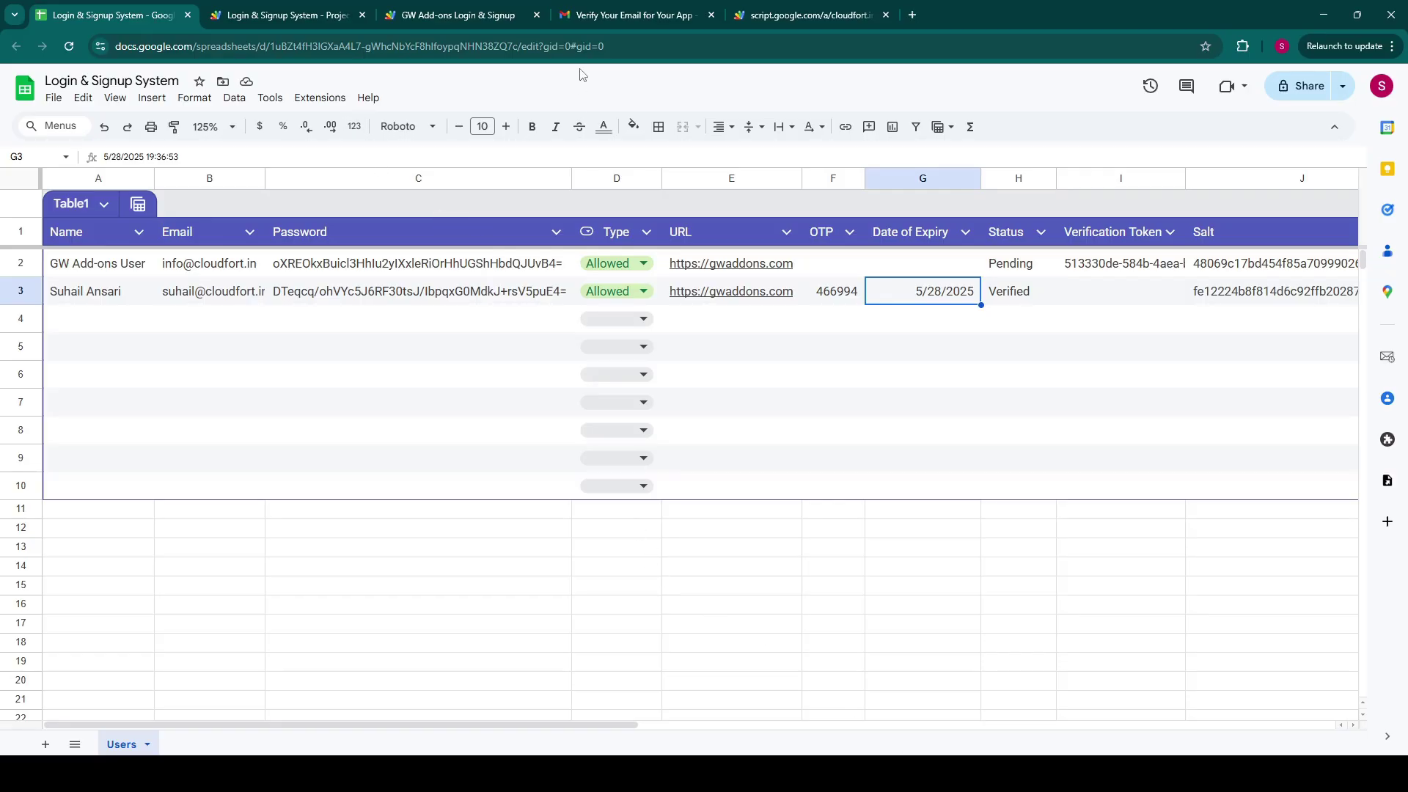
left_click(660, 7)
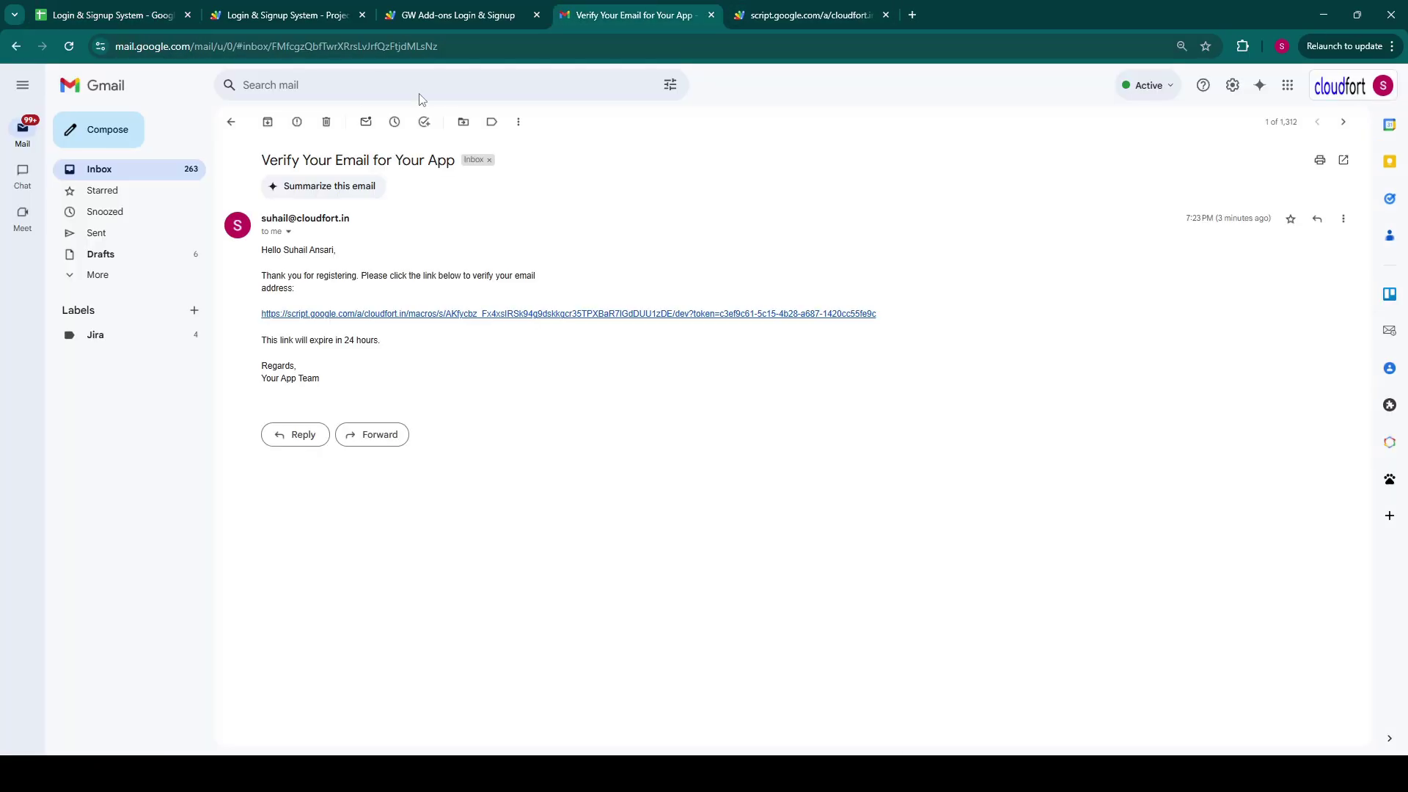
left_click(232, 121)
left_click(423, 151)
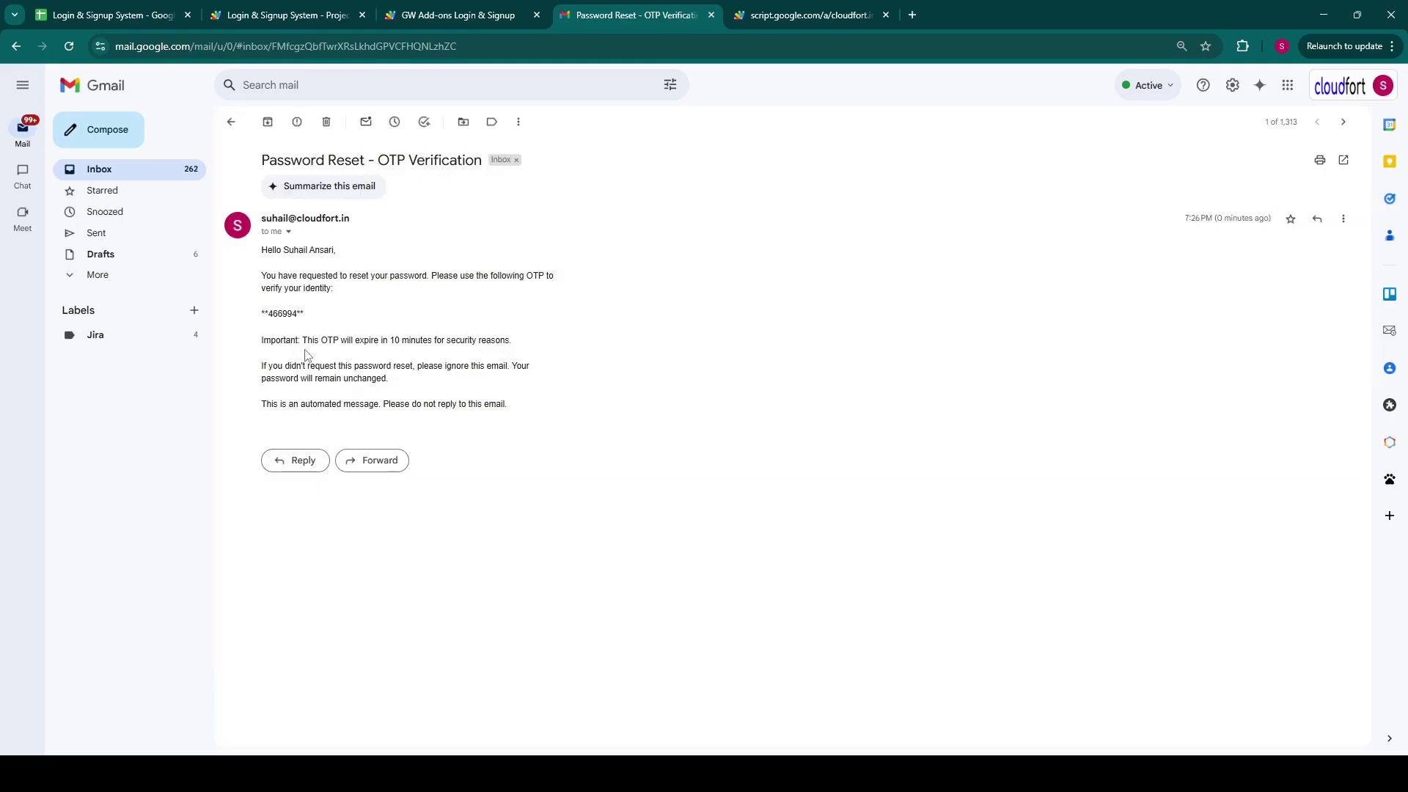
Step: Copy the OTP code from the email, paste it into the app's OTP field, and verify it
double_click(282, 313)
left_click(435, 9)
left_click(629, 375)
key("ctrl+v")
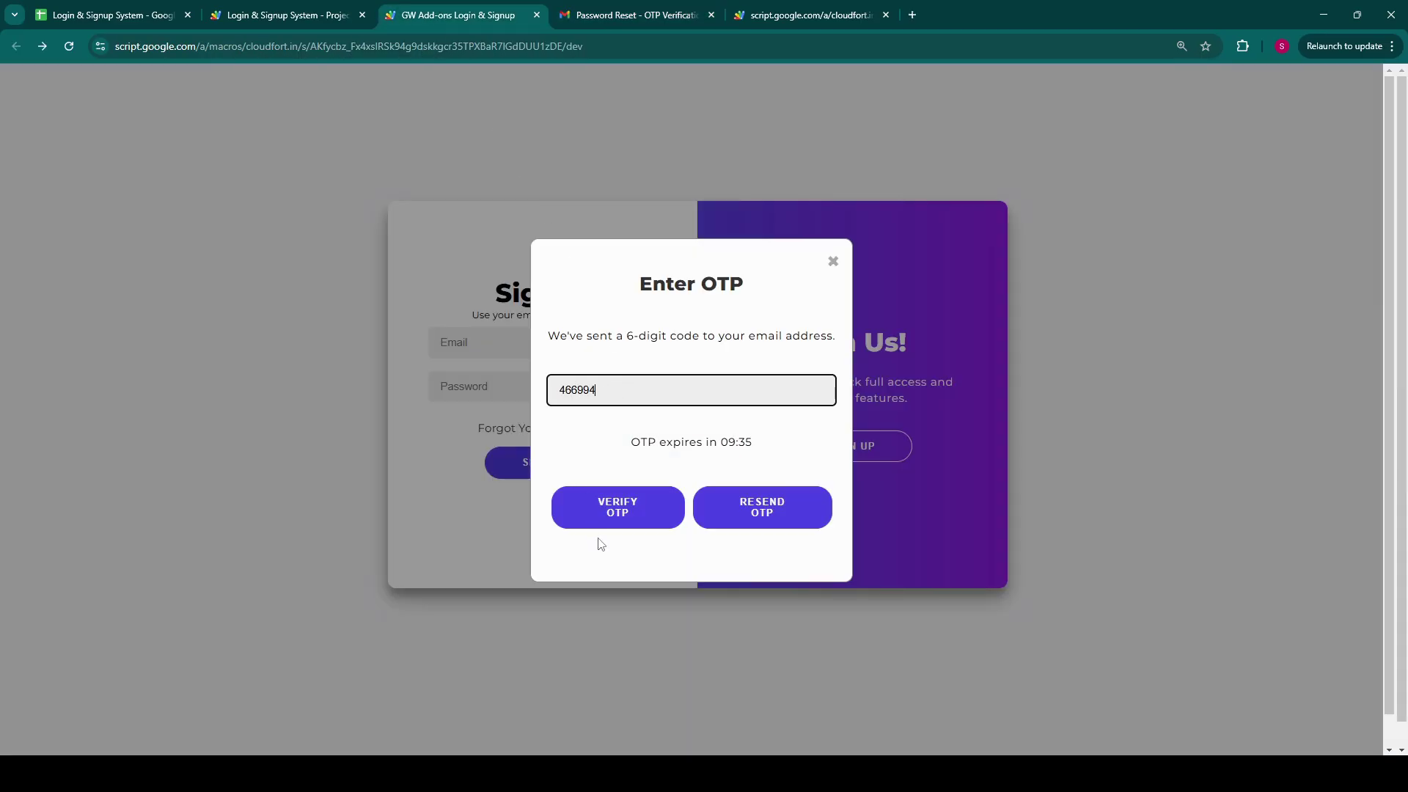
left_click(623, 517)
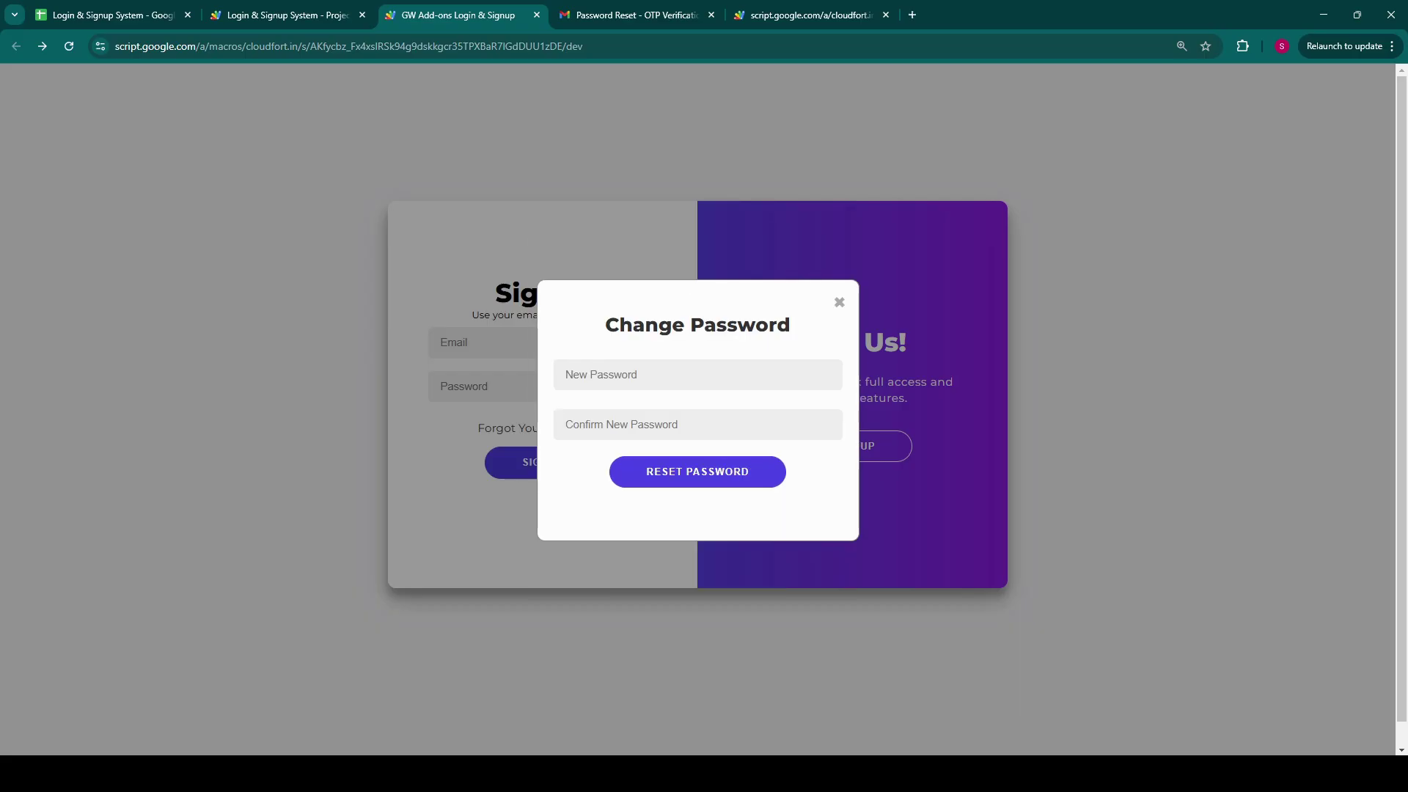
Step: Enter the new password in New Password and Confirm New Password, then open the Users sheet
left_click(645, 373)
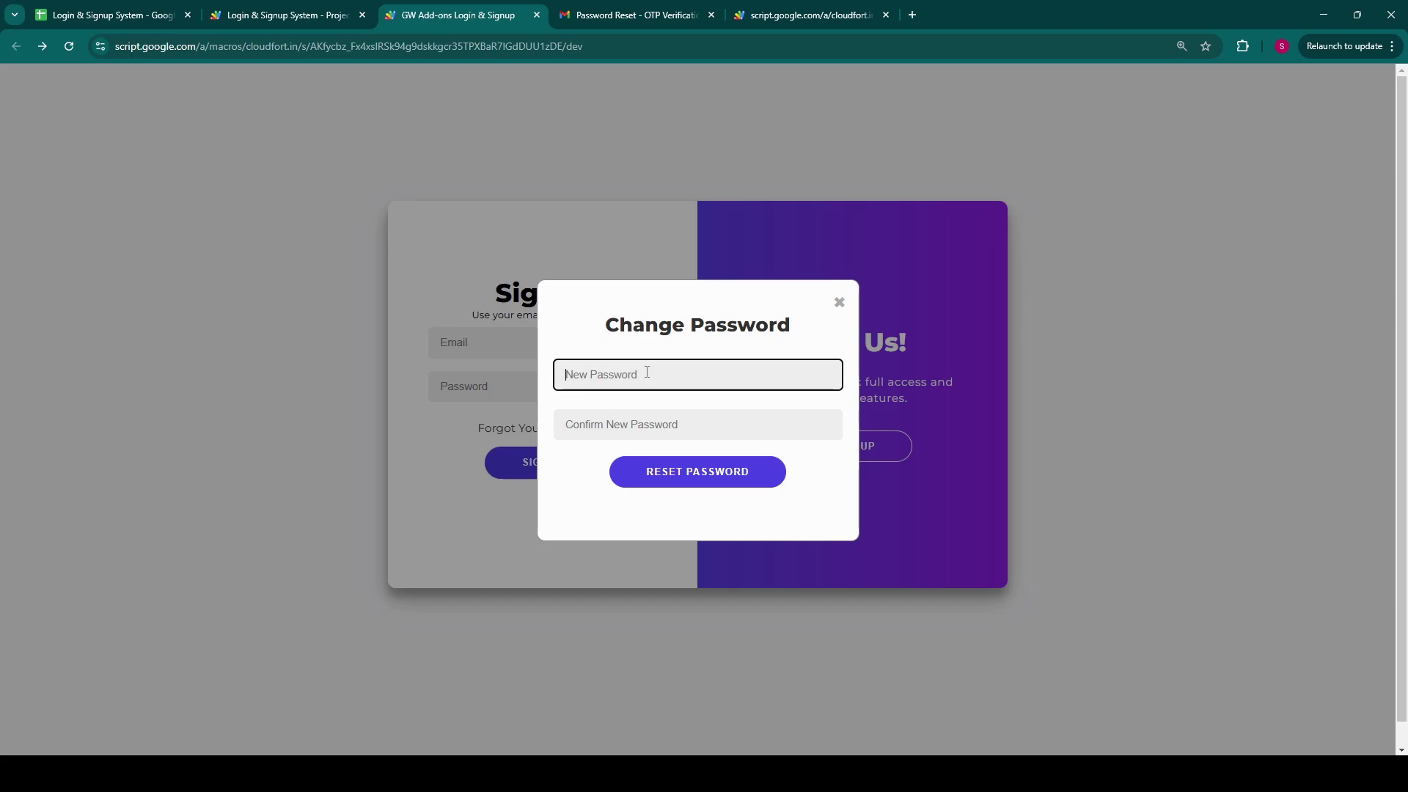
type("123456")
left_click(657, 416)
type("1234567")
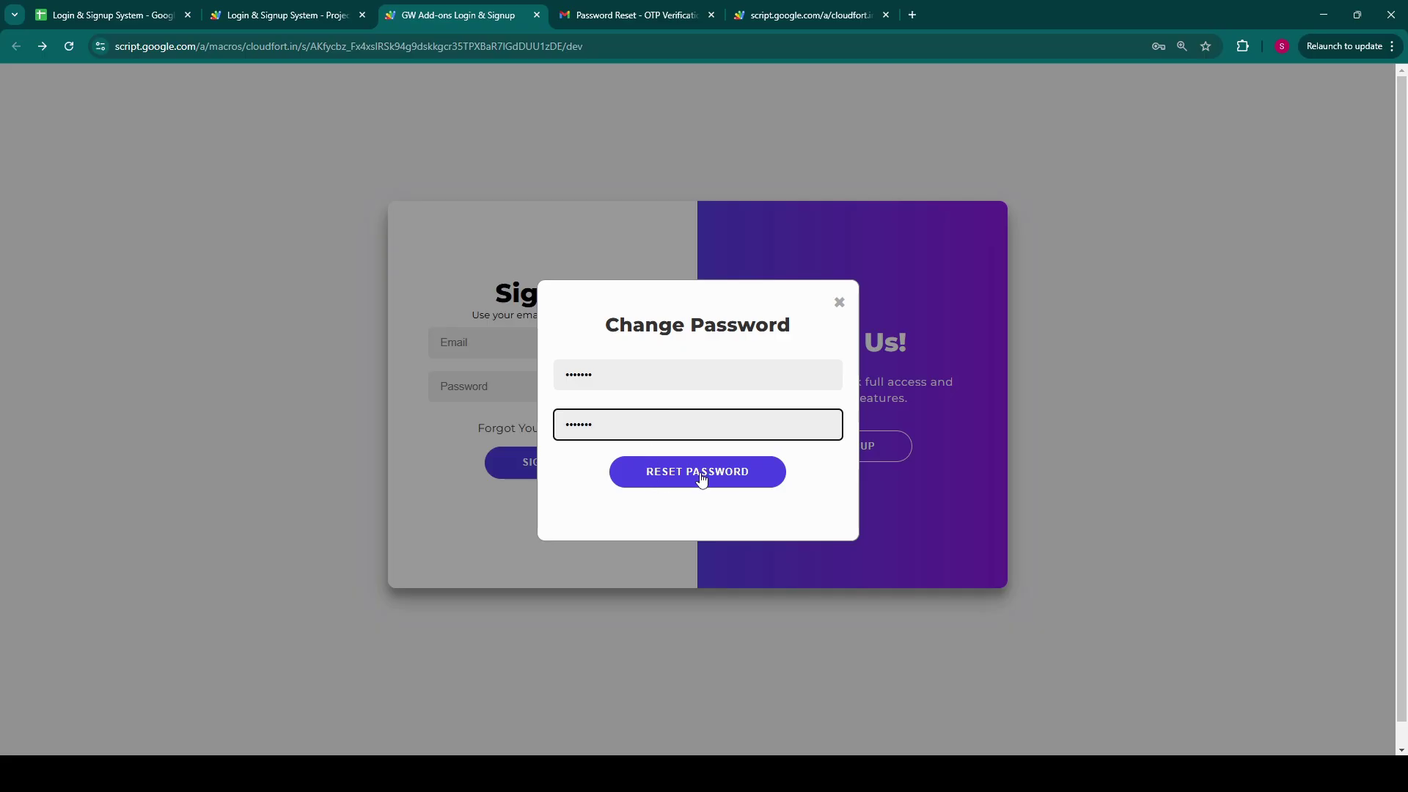
left_click(139, 13)
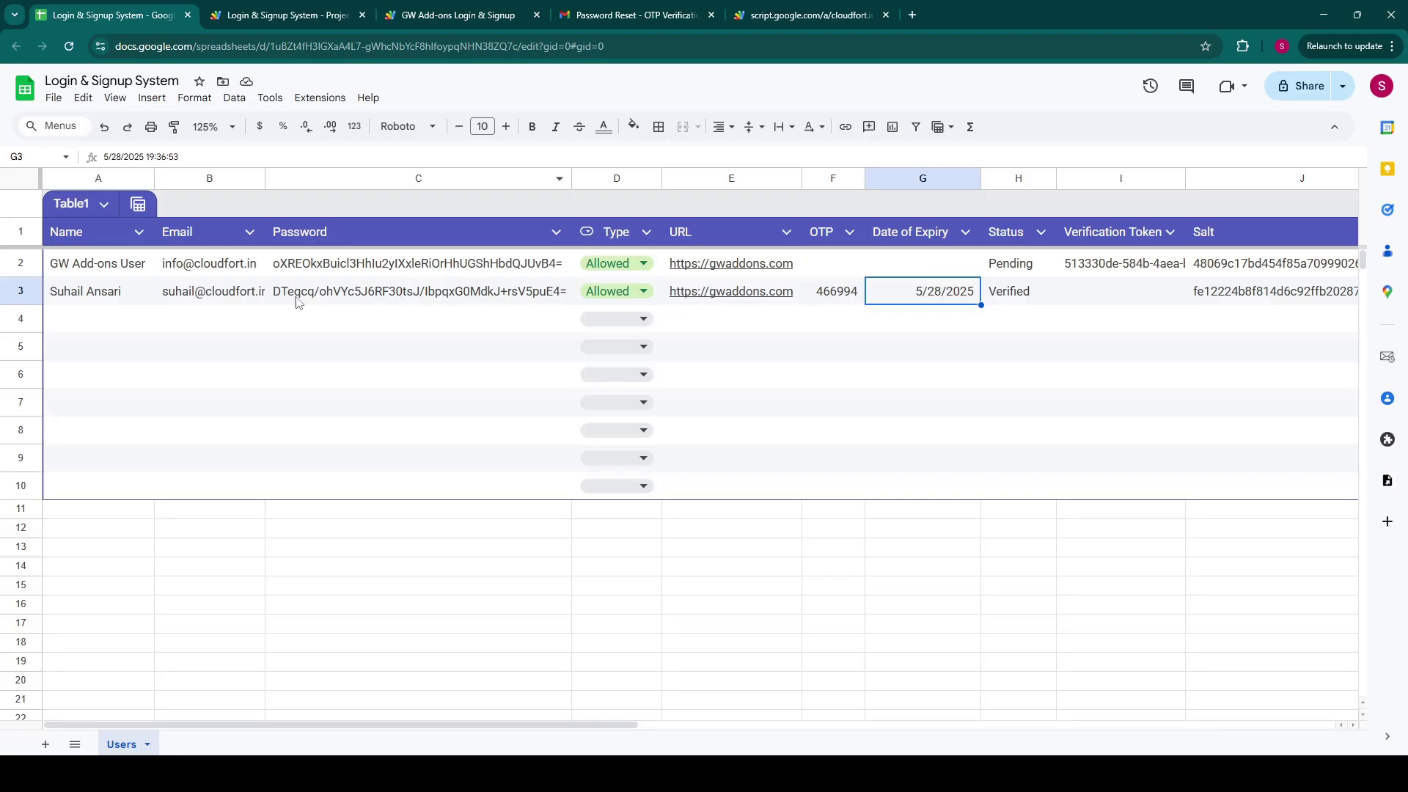
Step: Inspect the second user's updated password hash in C3, then return to the login app
left_click(292, 303)
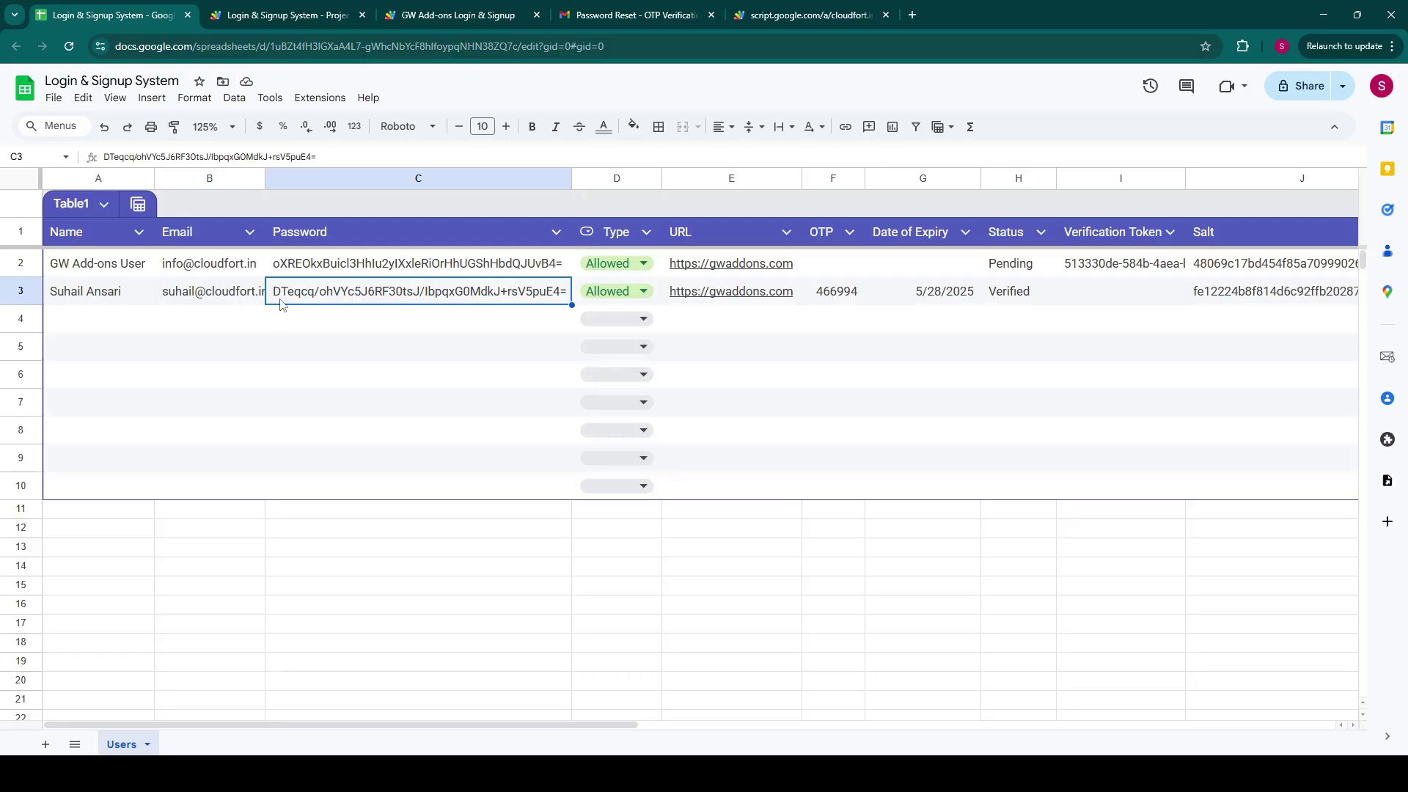
left_click(459, 15)
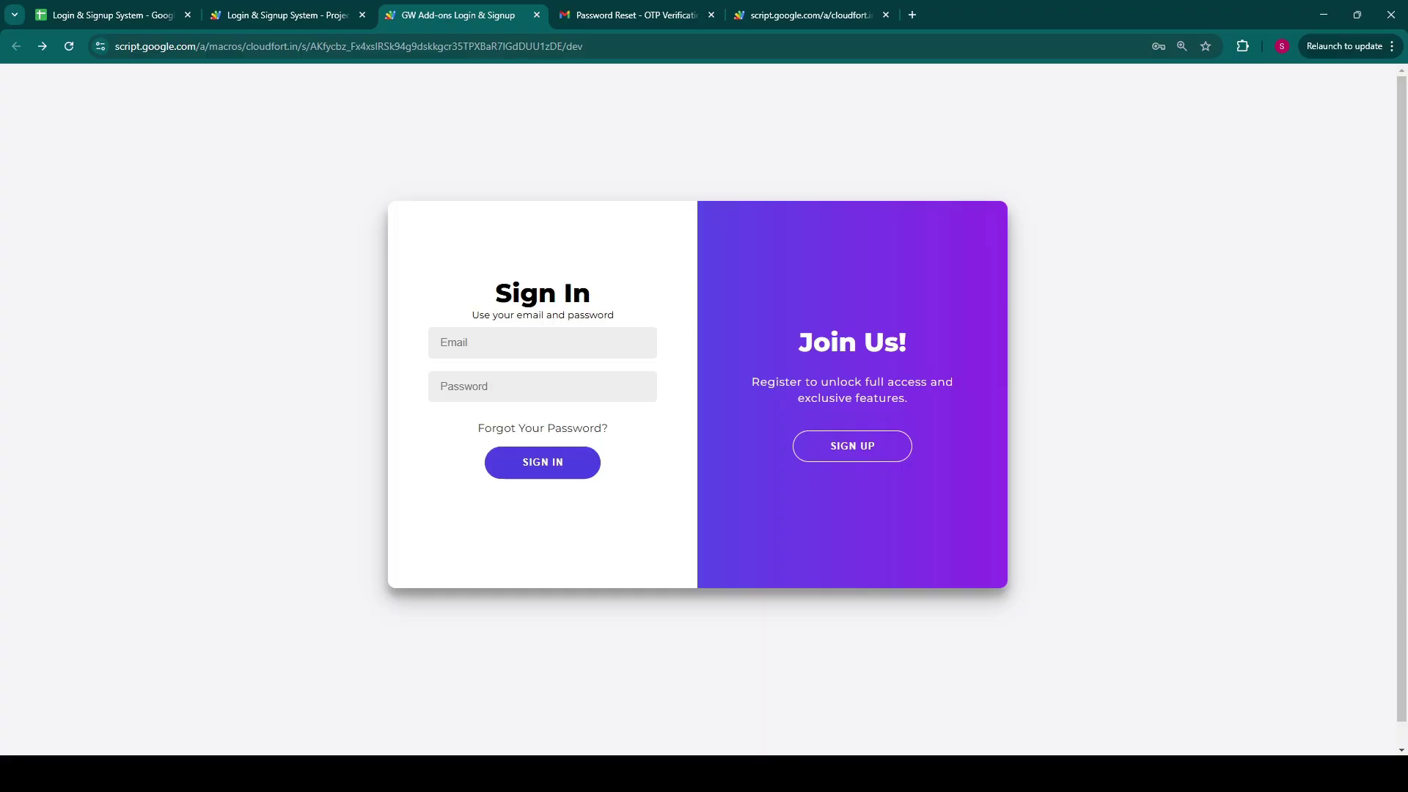
Step: Set the second user's Type in D3 to Blocked, then go back to the login app
left_click(77, 13)
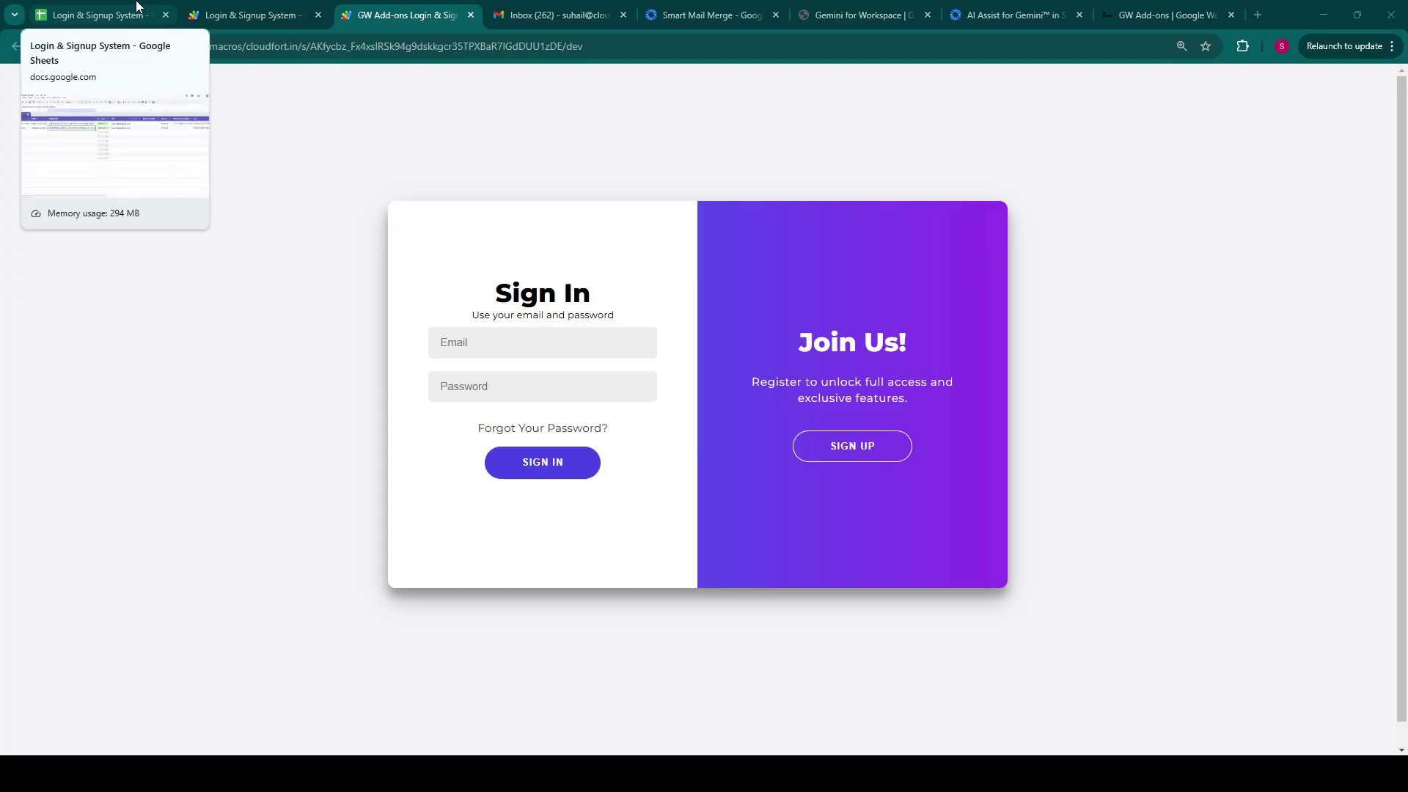
left_click(137, 11)
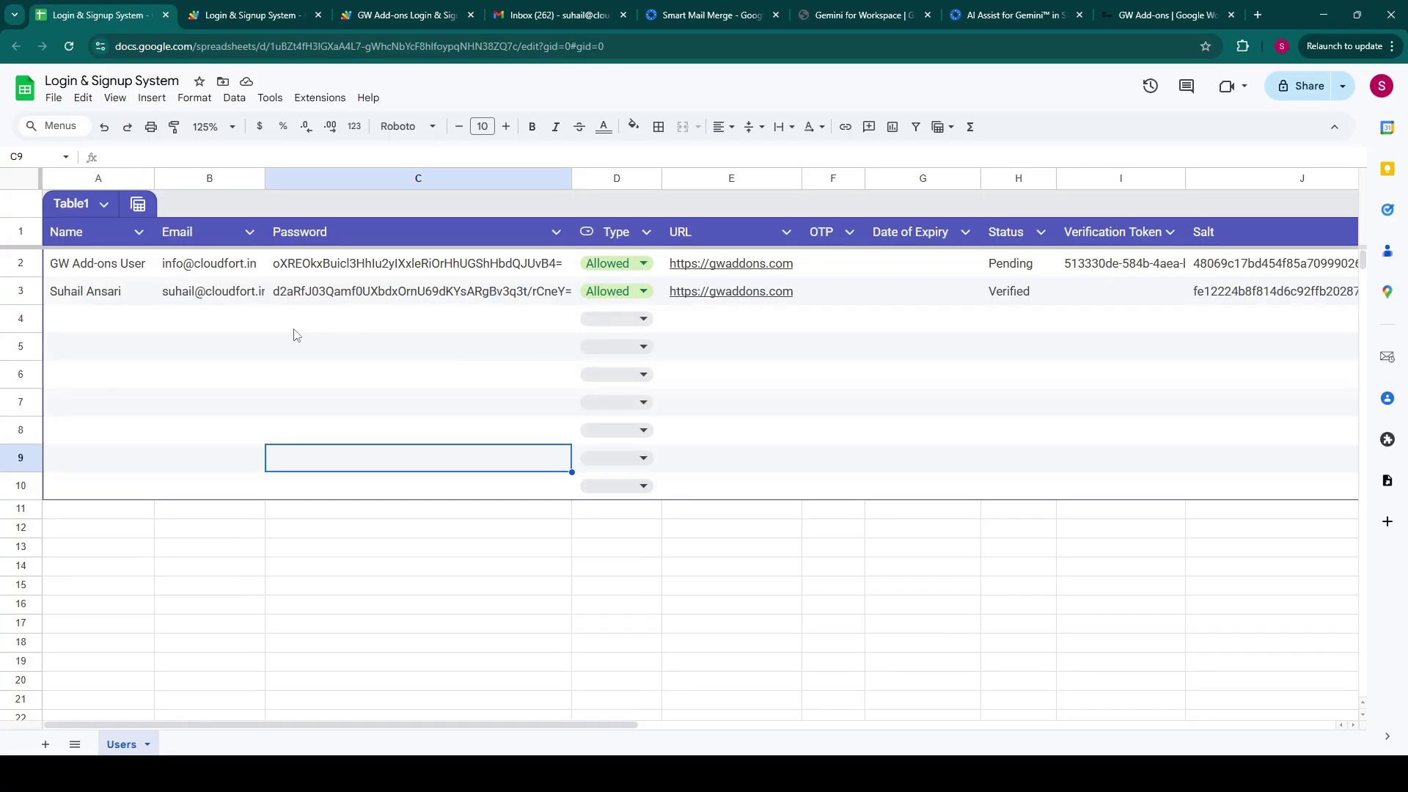
left_click(643, 292)
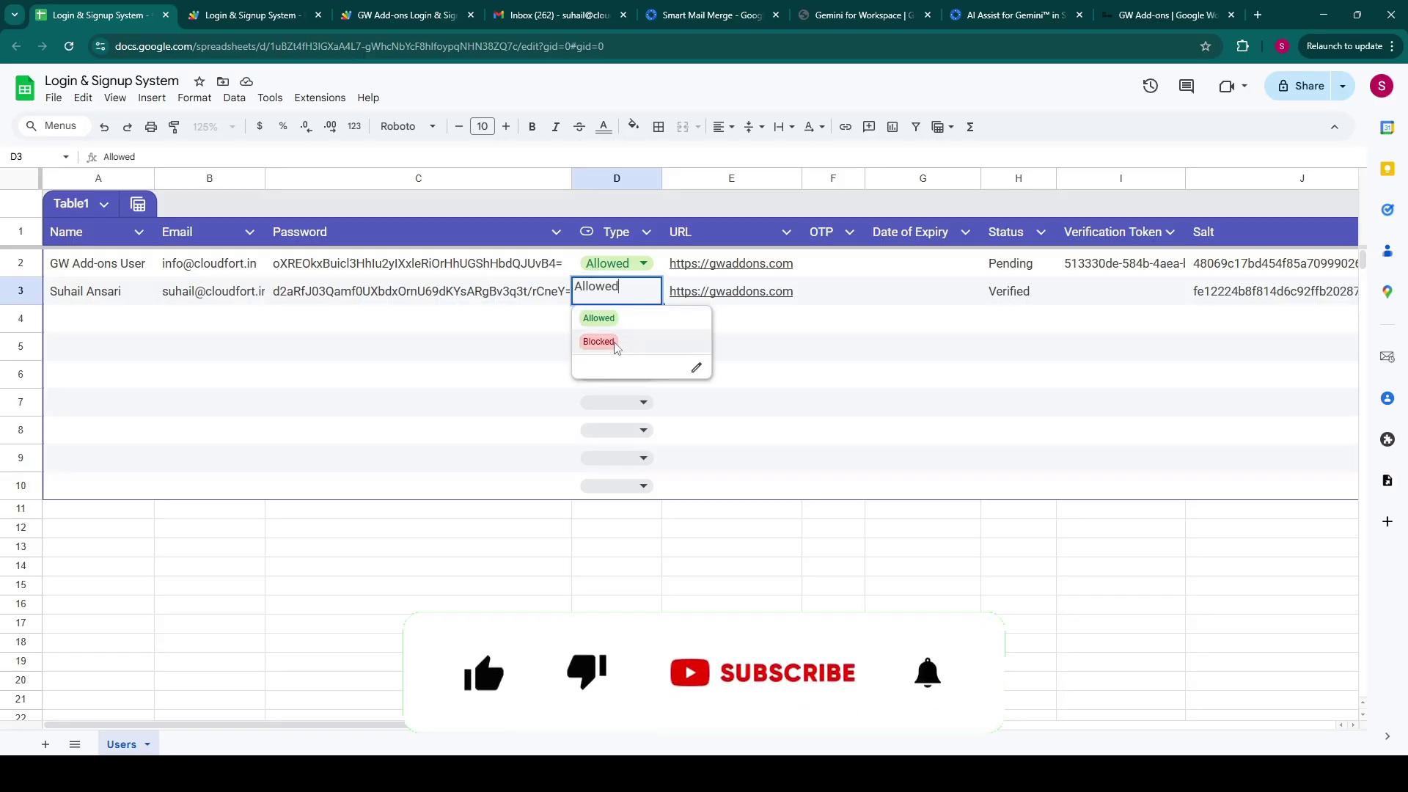
left_click(615, 344)
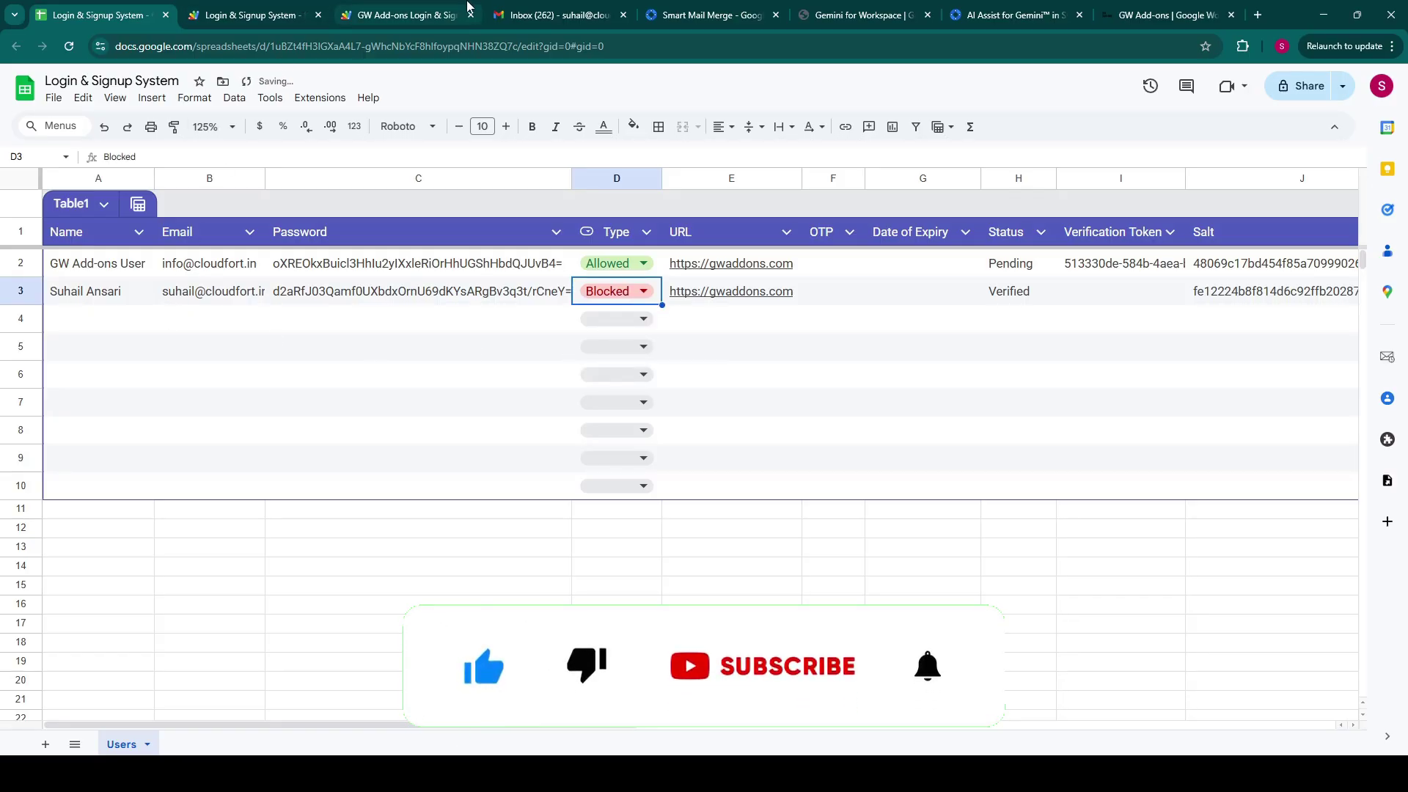
left_click(414, 15)
Step: Sign in with the blocked account's saved email and password, get refused, then return to the spreadsheet
left_click(513, 342)
left_click(499, 383)
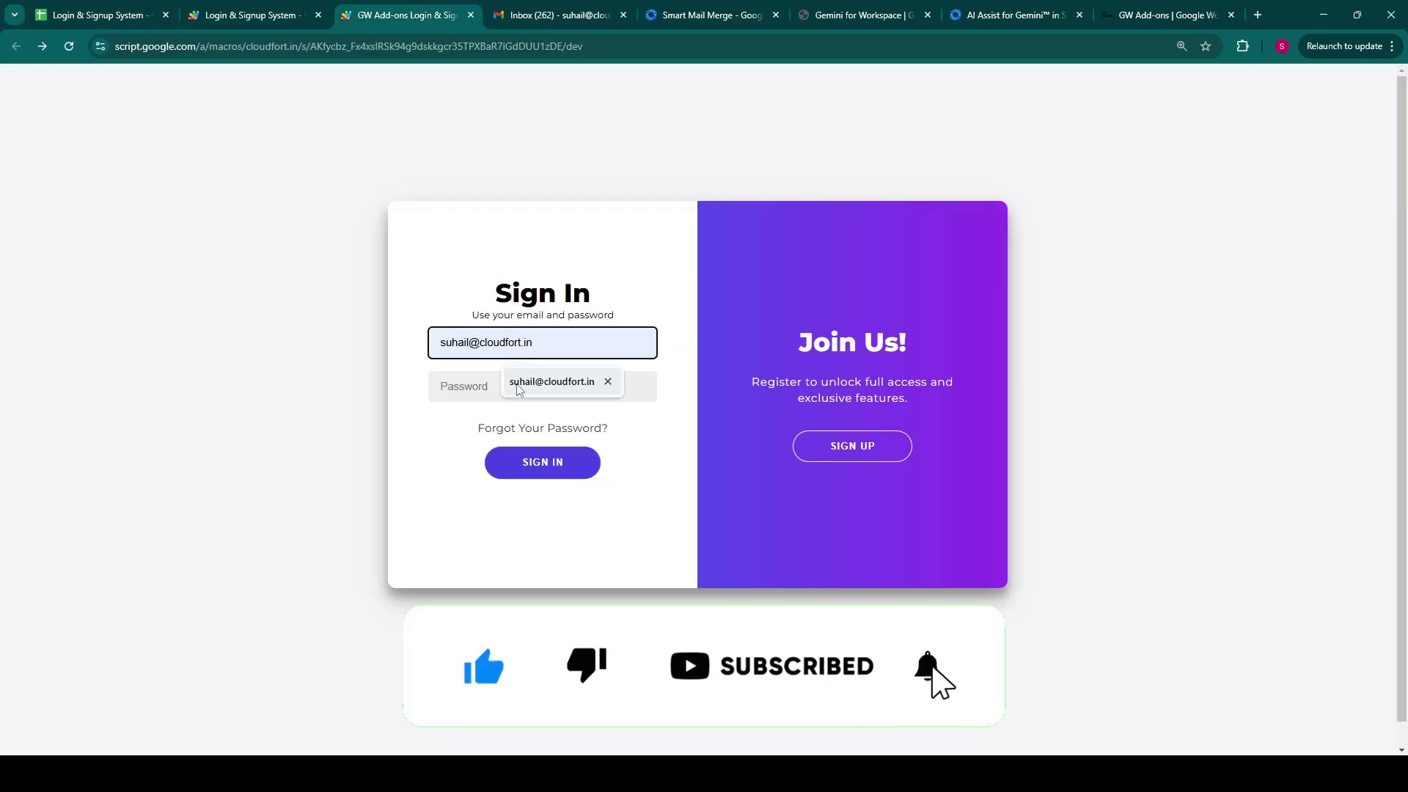
left_click(495, 382)
type("•••••••")
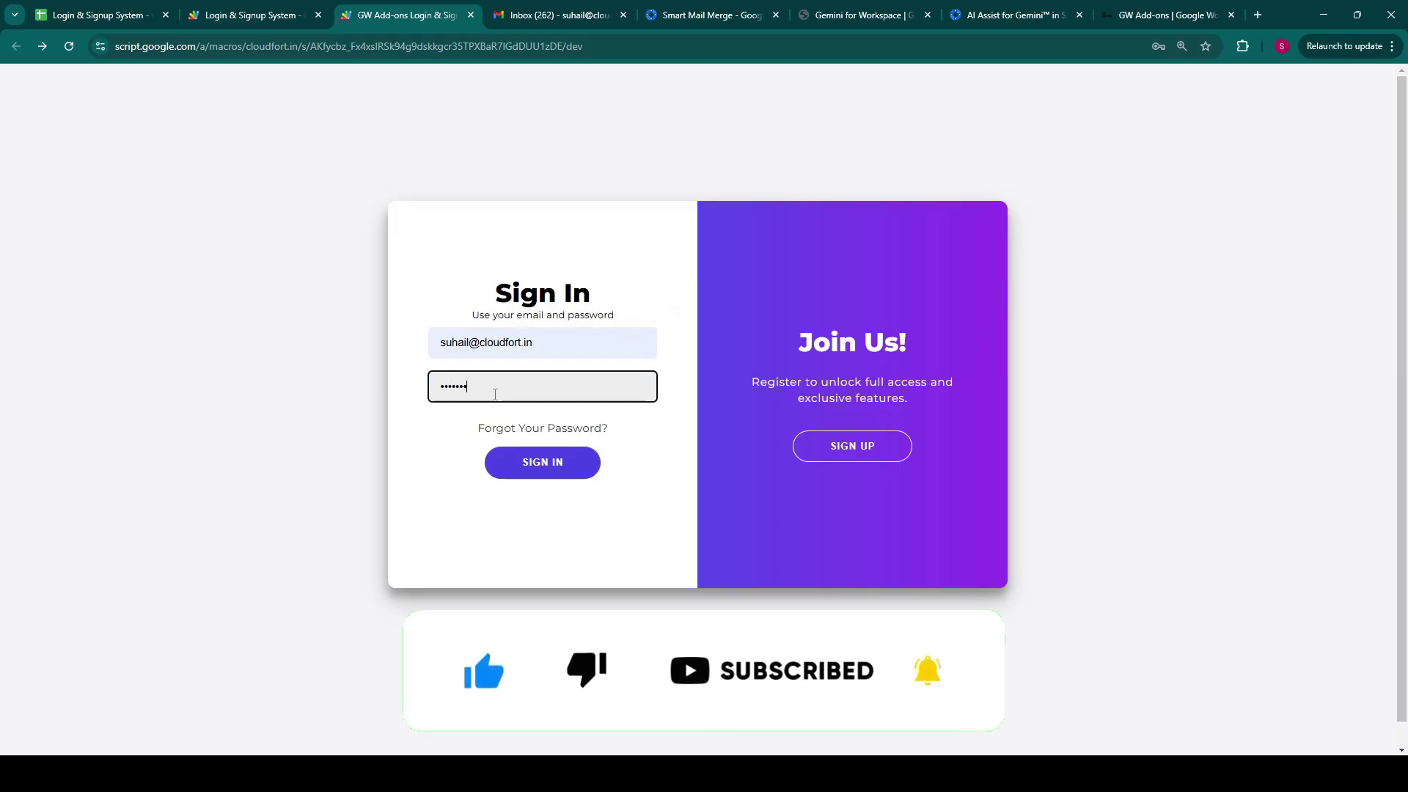
left_click(531, 464)
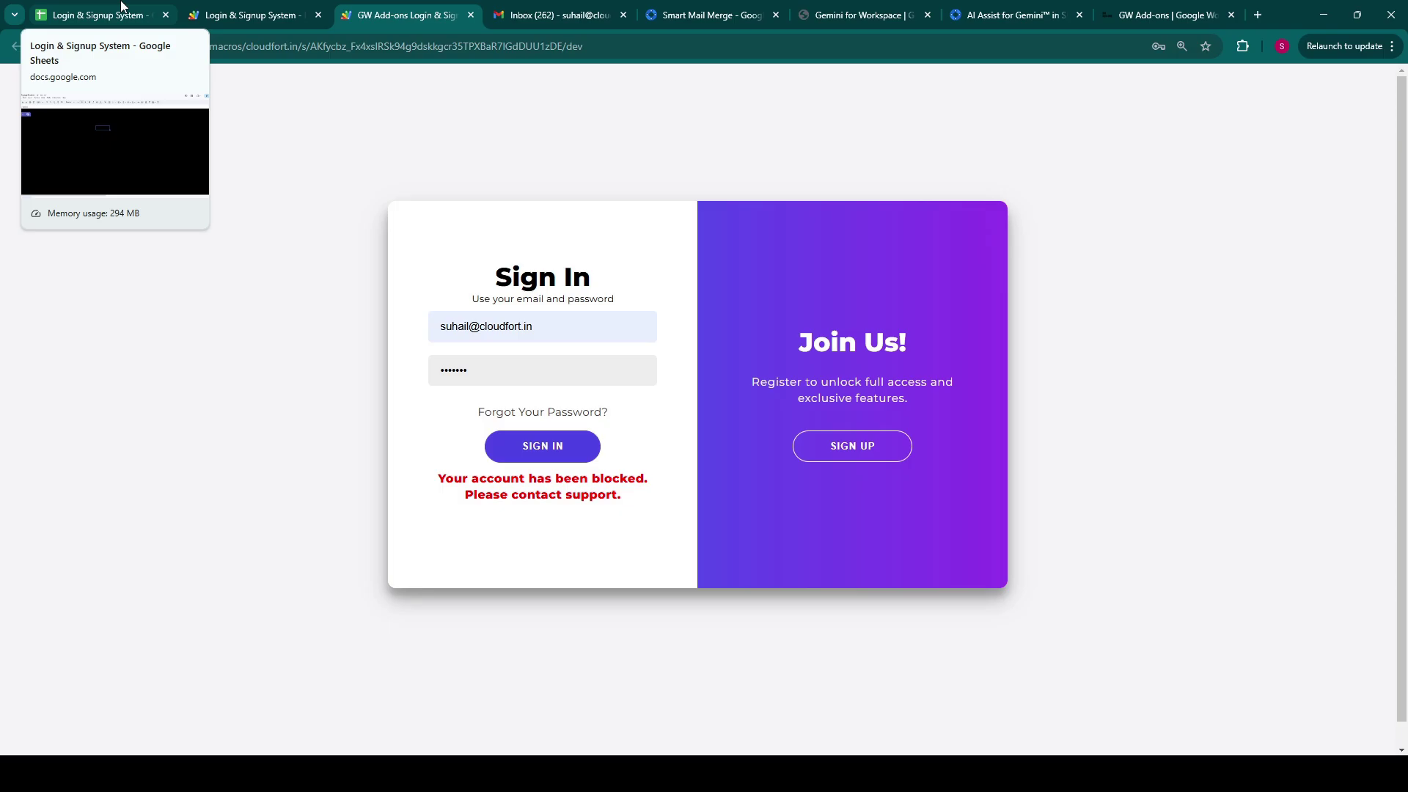
left_click(121, 8)
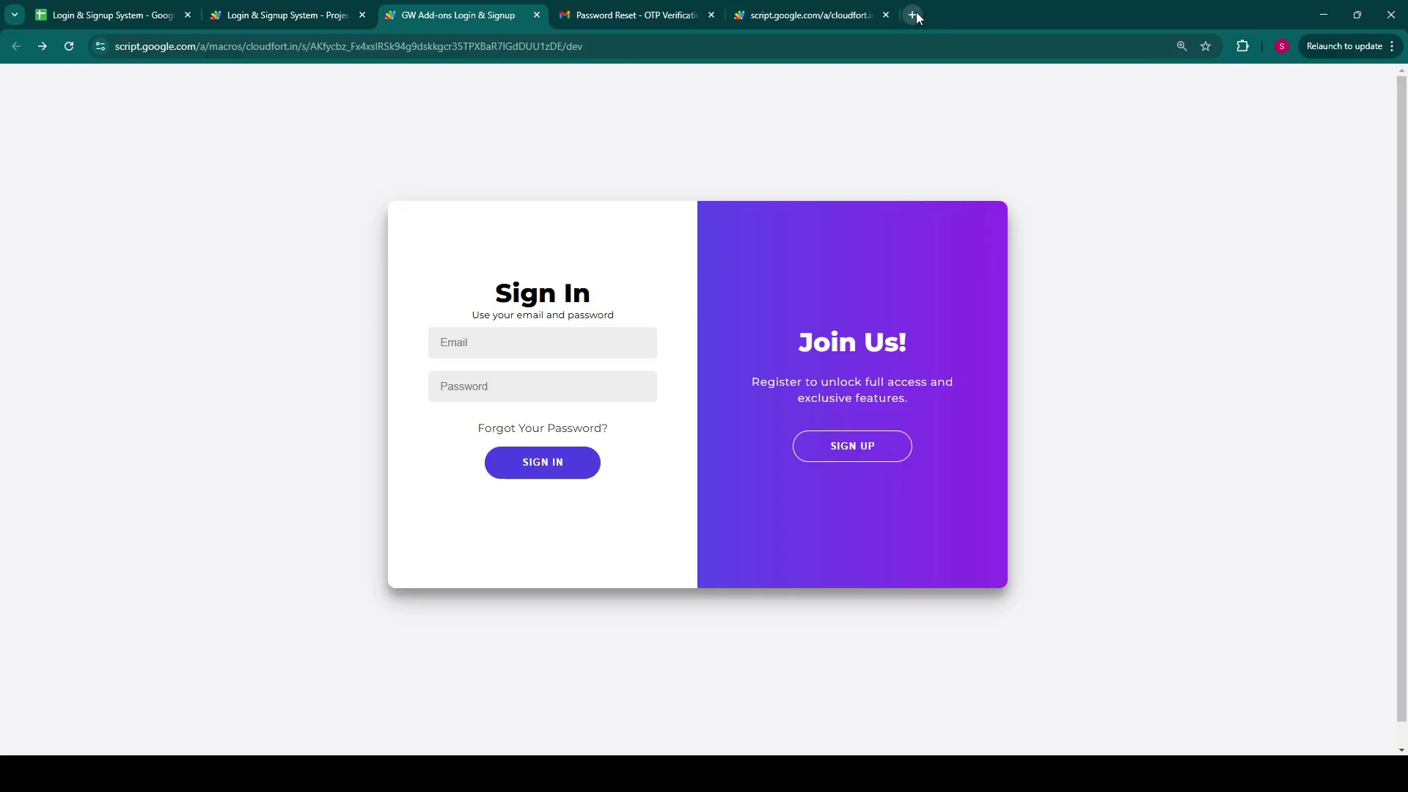
Step: Load gwaddons.com in a new tab and scroll down to the product cards
left_click(908, 16)
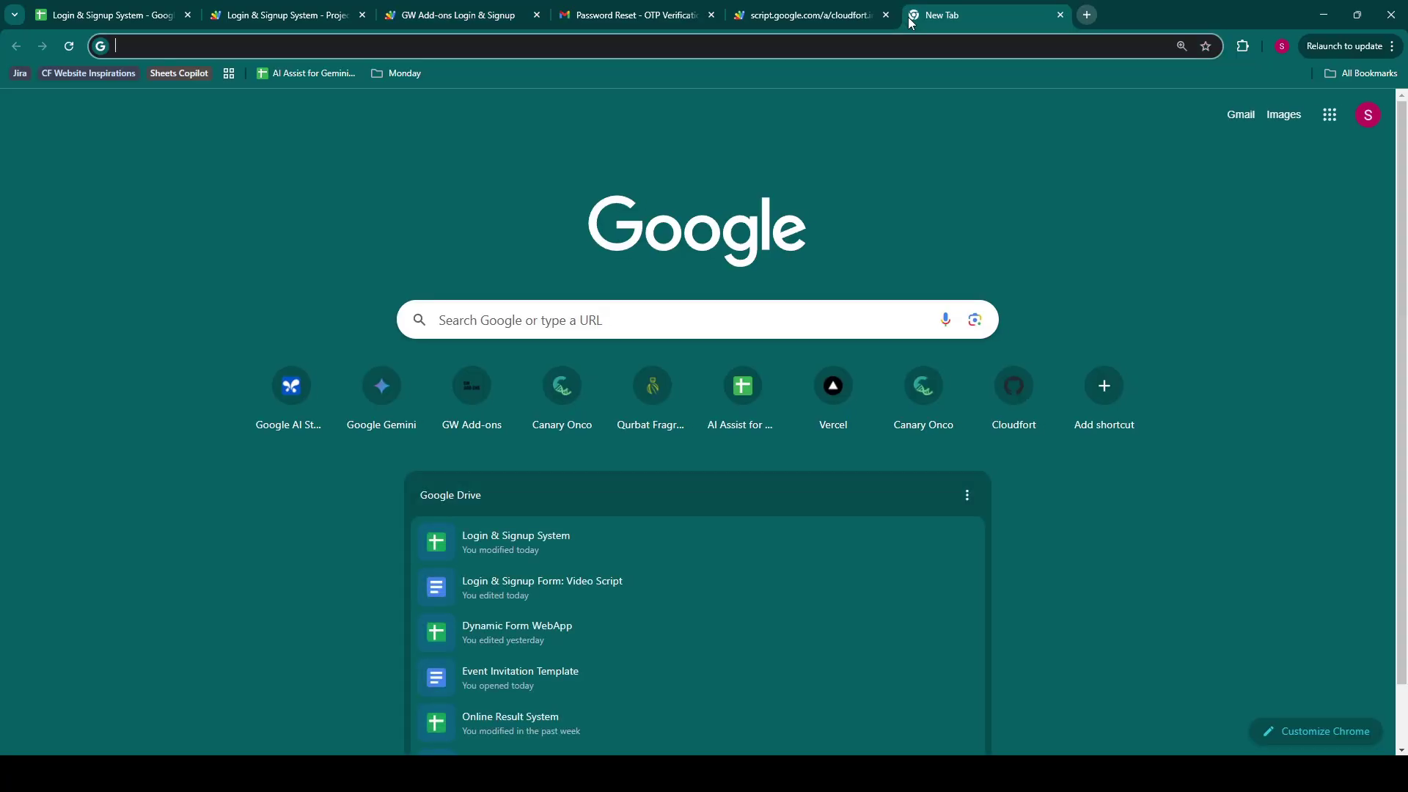
type("gwa")
key("Return")
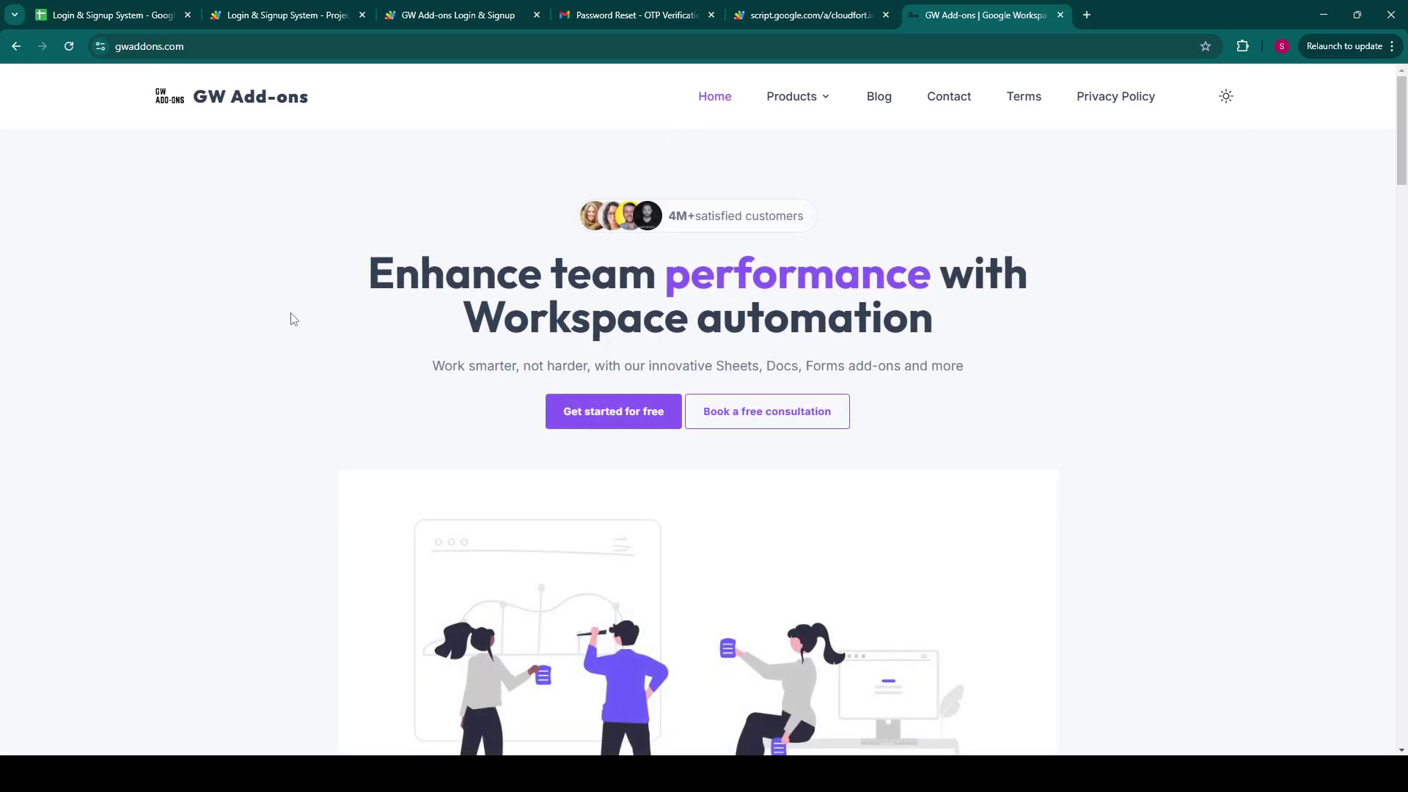
scroll(292, 320, "down", 20)
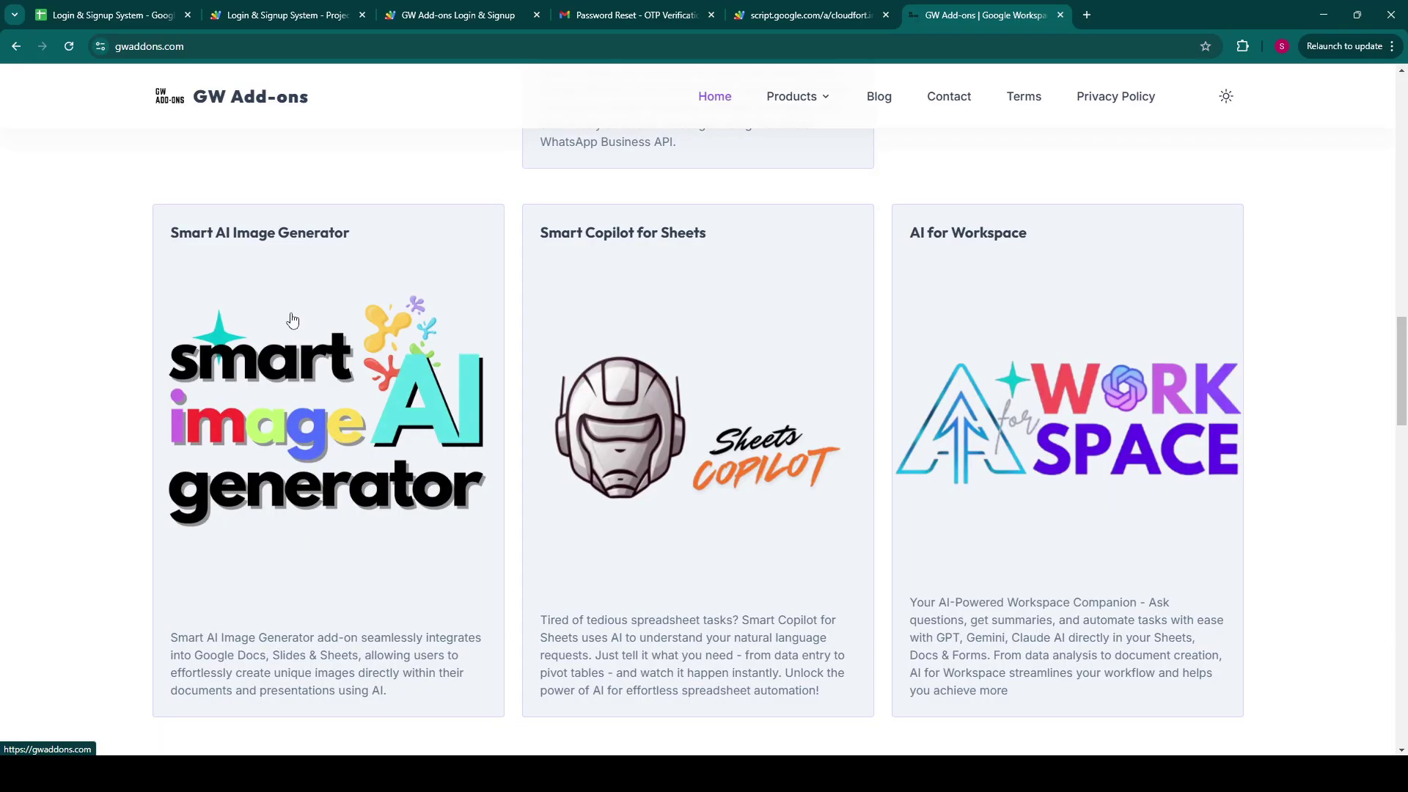
scroll(292, 319, "down", 5)
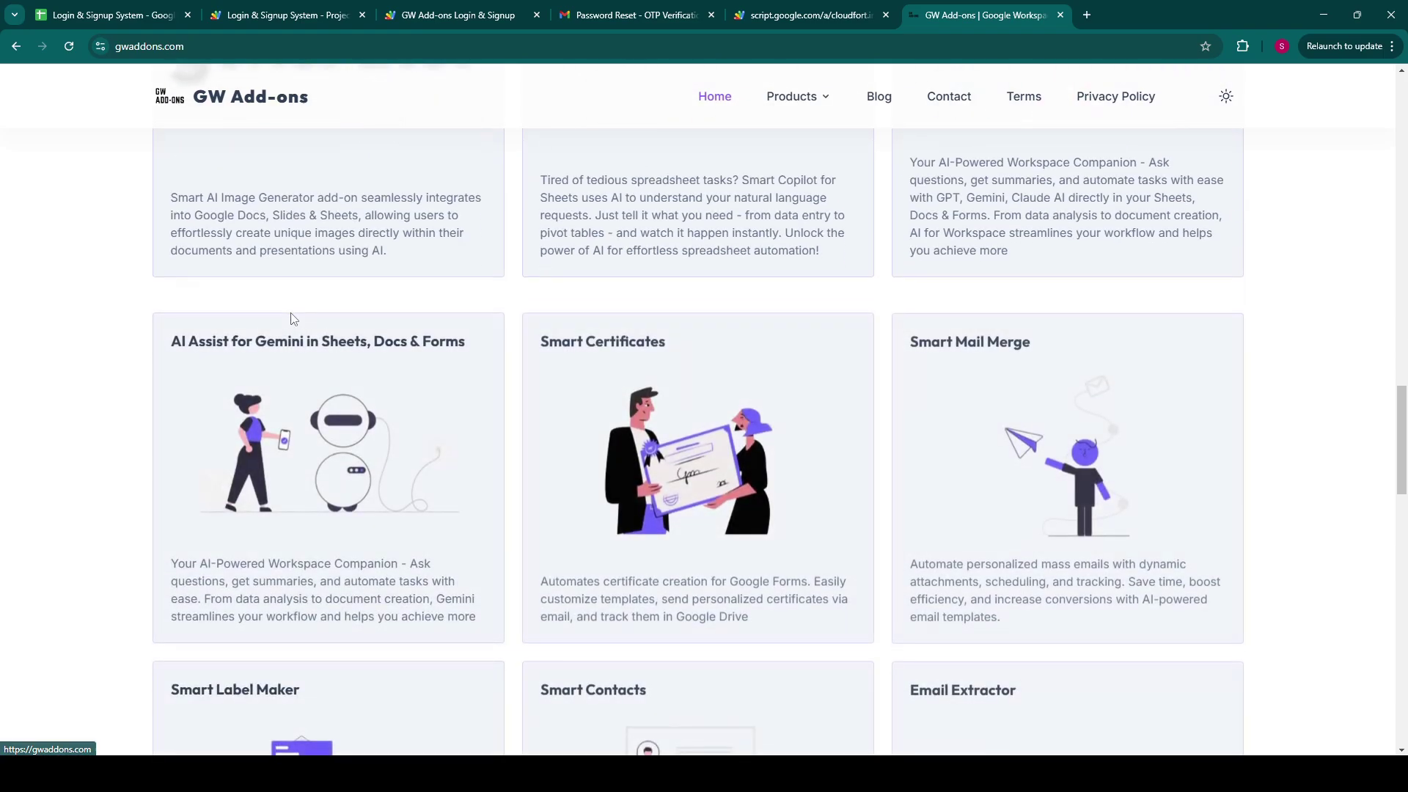
Step: Open the AI Assist for Gemini product page in its own tab
left_click(299, 499, "ctrl")
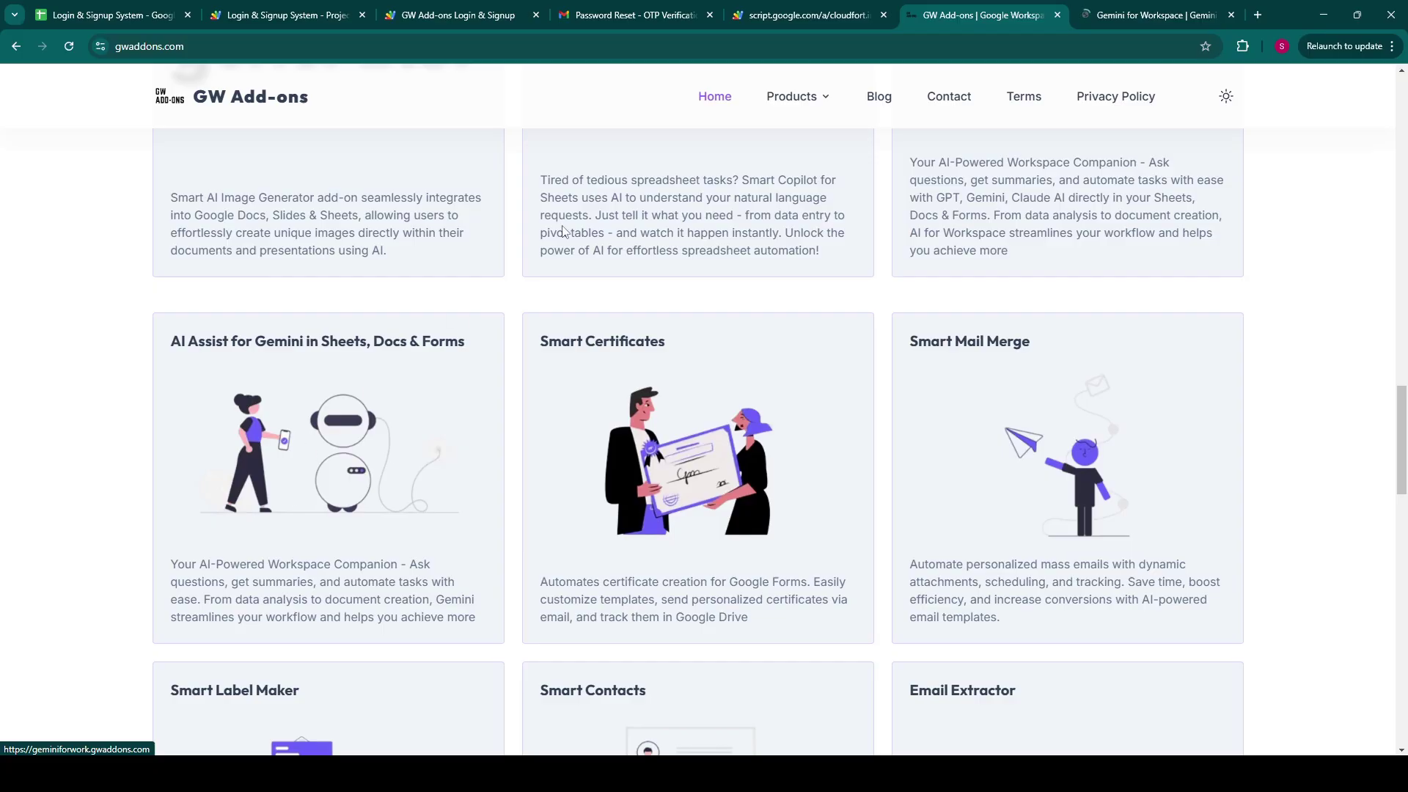
left_click(1168, 6)
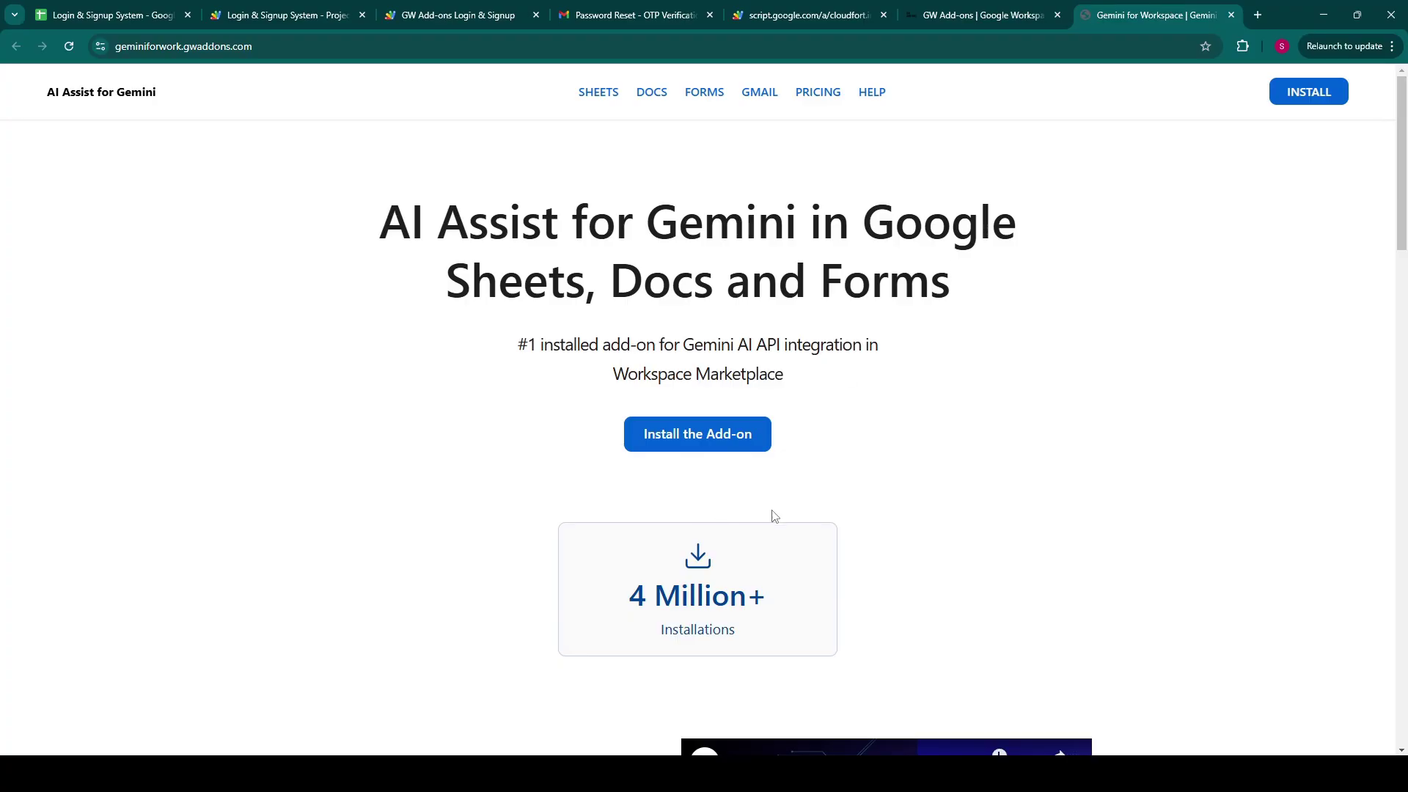
scroll(865, 518, "down", 4)
scroll(866, 518, "up", 4)
Step: Open the AI Assist for Gemini install listing, then browse the Smart Certificates user reviews
left_click(1290, 103)
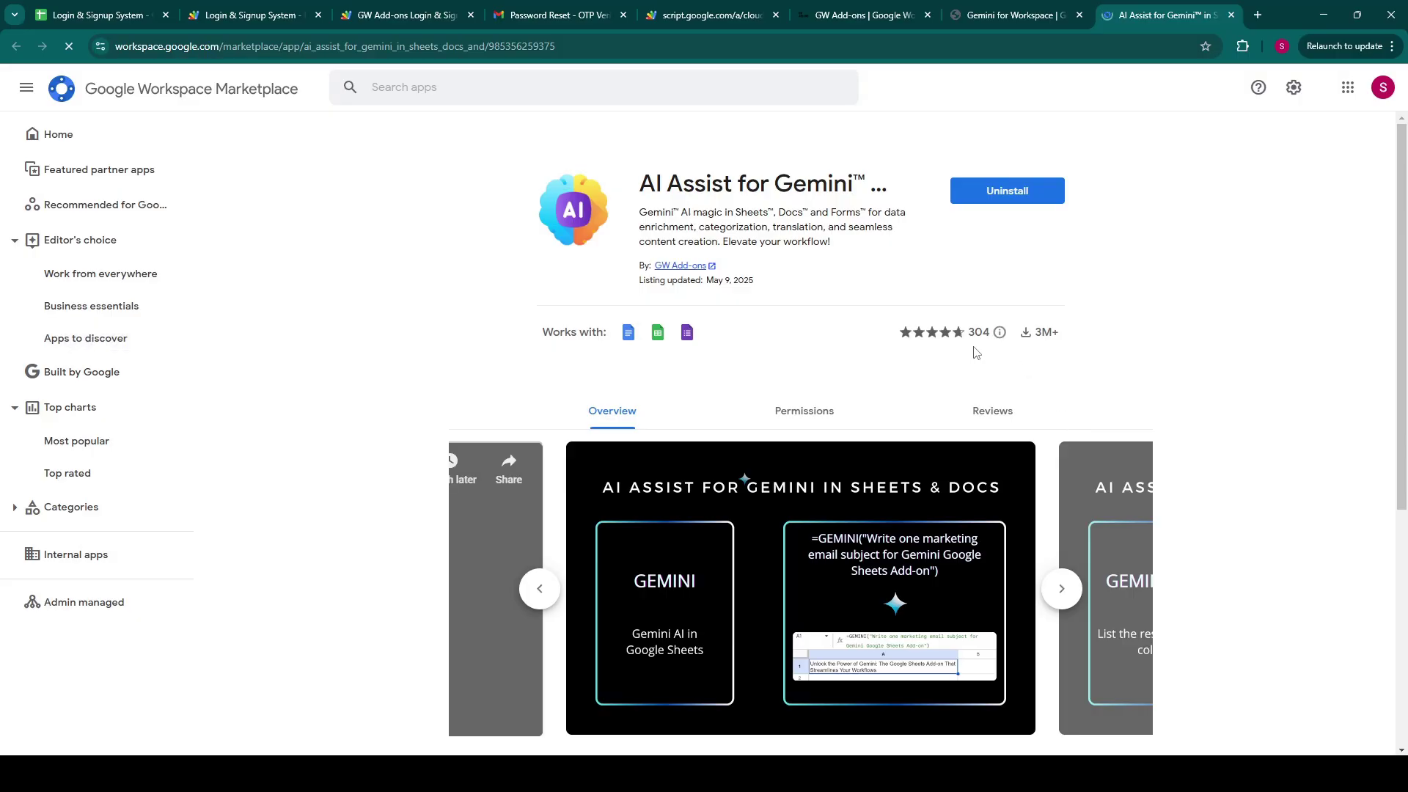
left_click(882, 9)
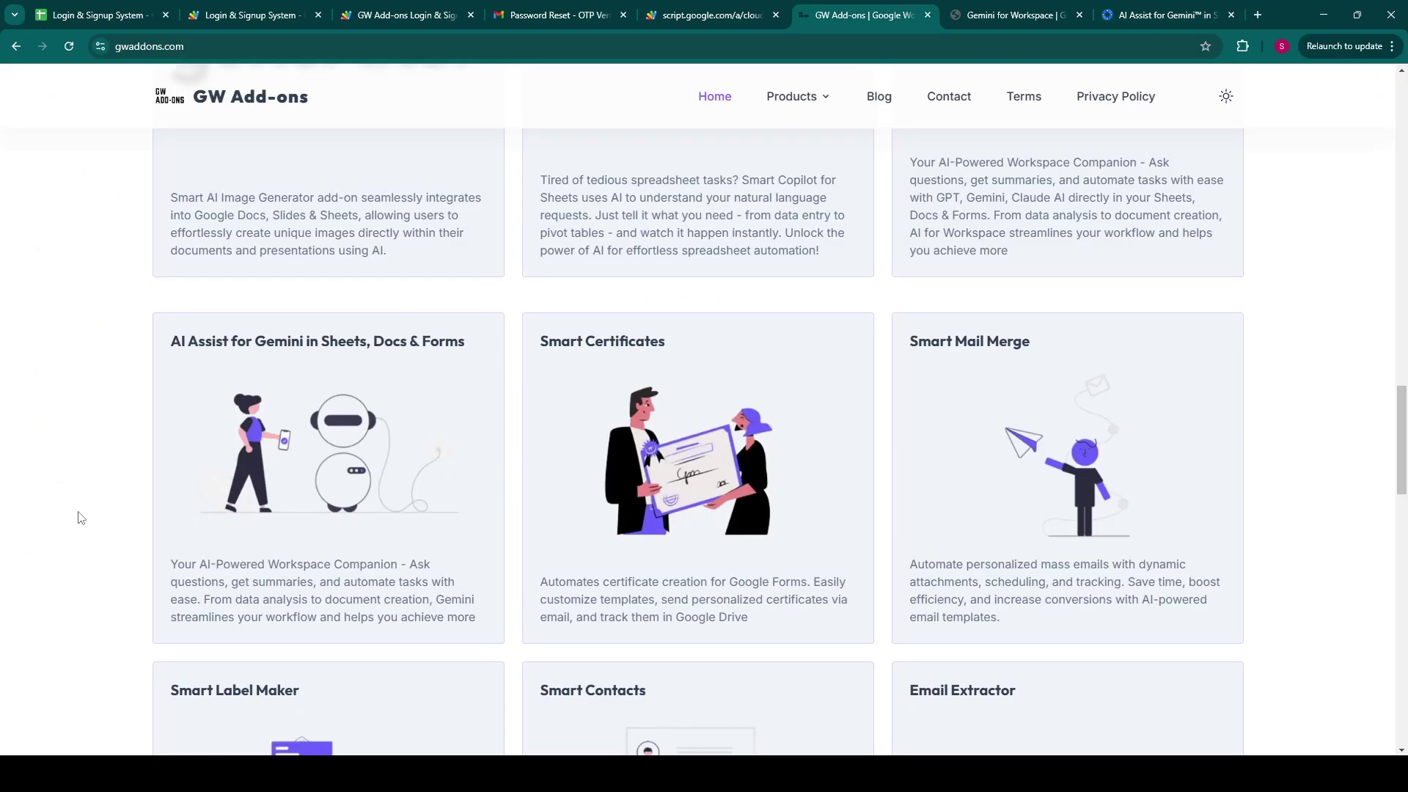
scroll(85, 541, "down", 2)
scroll(84, 541, "up", 2)
left_click(644, 487)
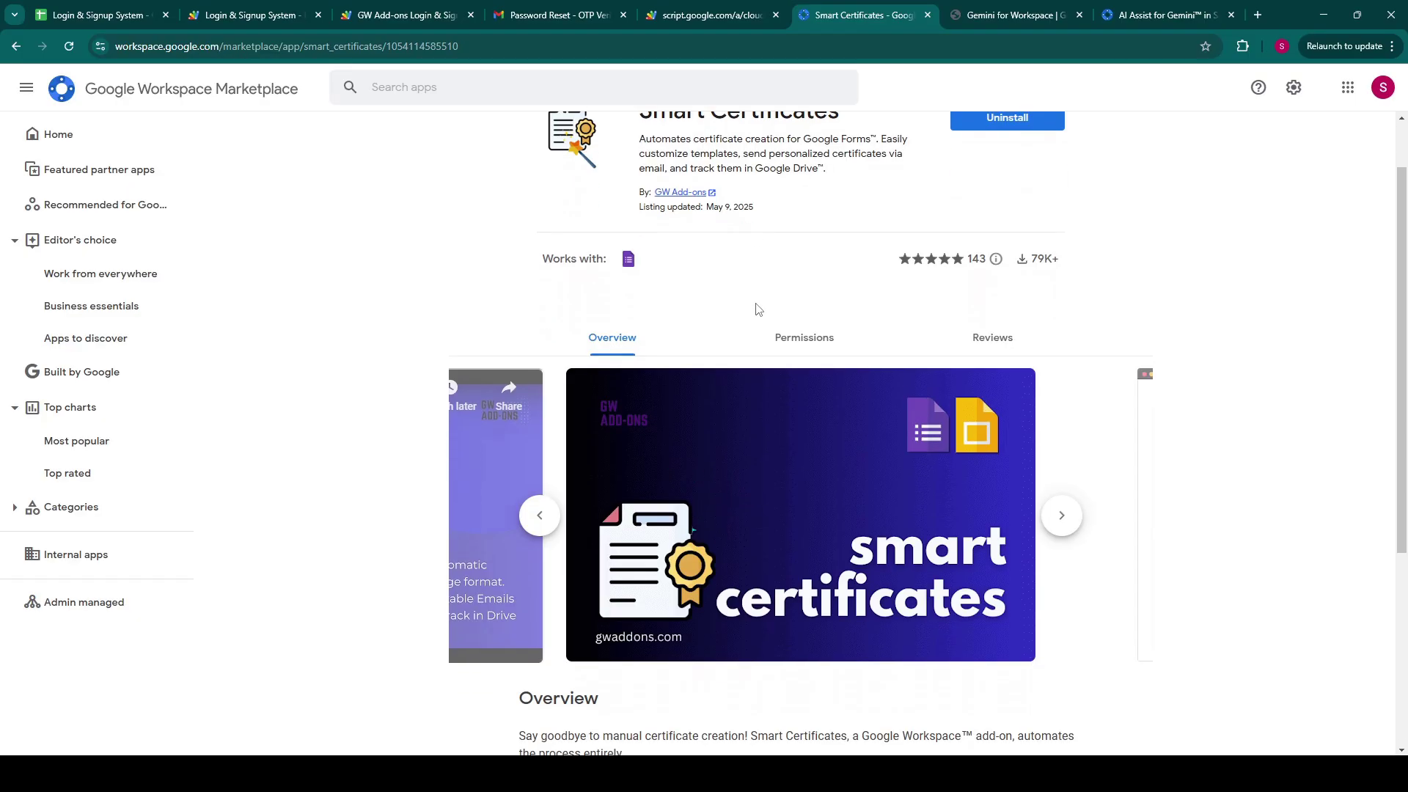
left_click(993, 337)
scroll(1151, 657, "down", 15)
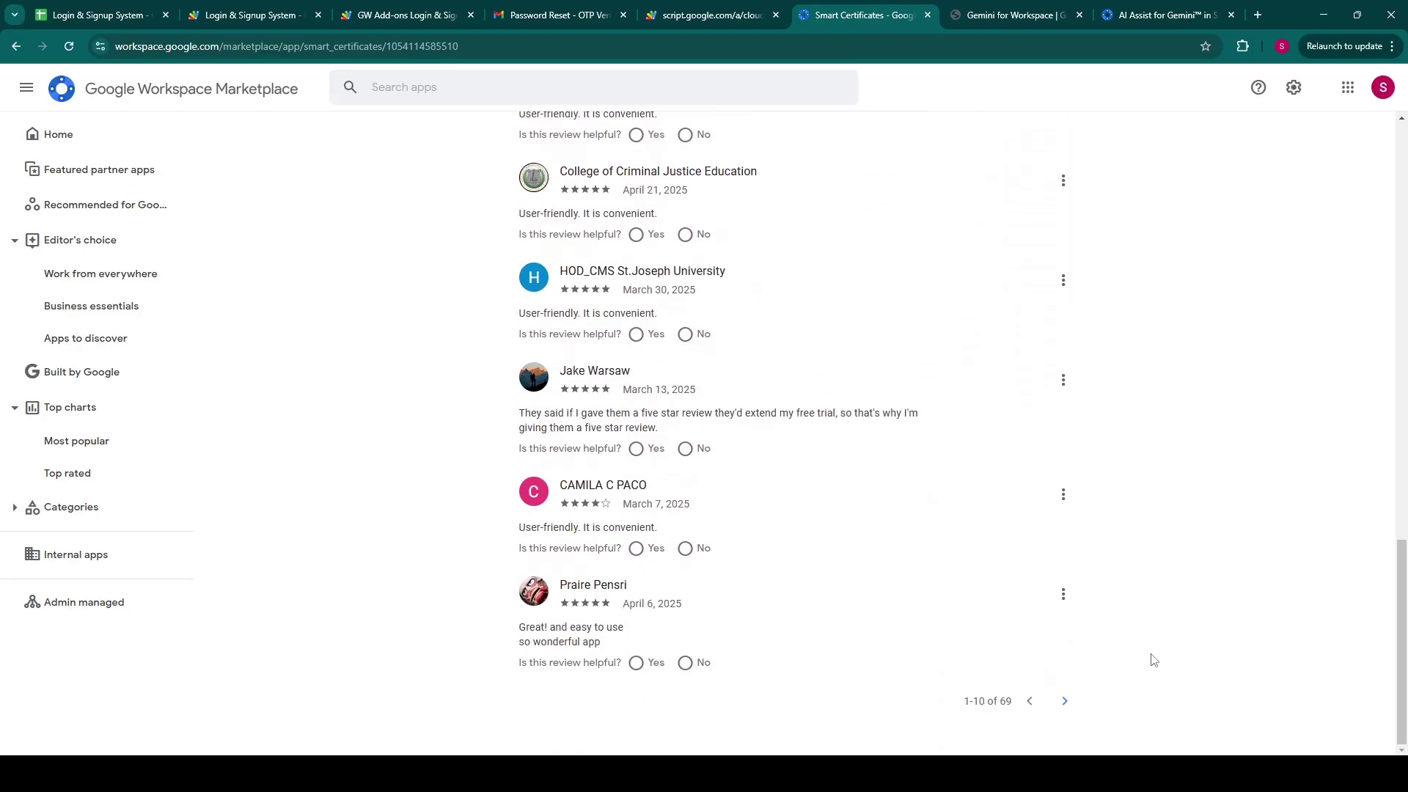
Step: Search the Marketplace for 'smart label maker' and open the Smart Label Maker listing
left_click(506, 86)
type("smar")
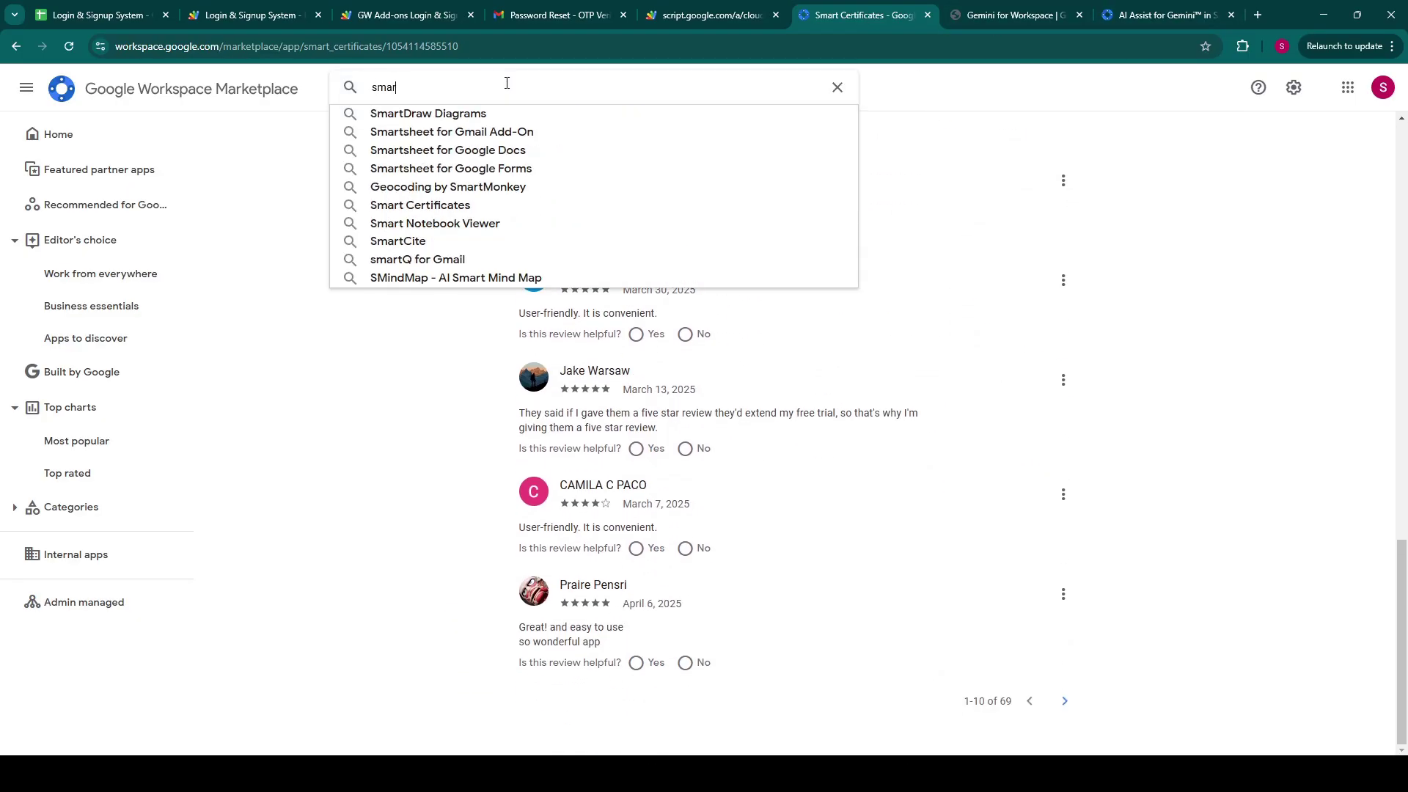
type("t label maker")
key("Return")
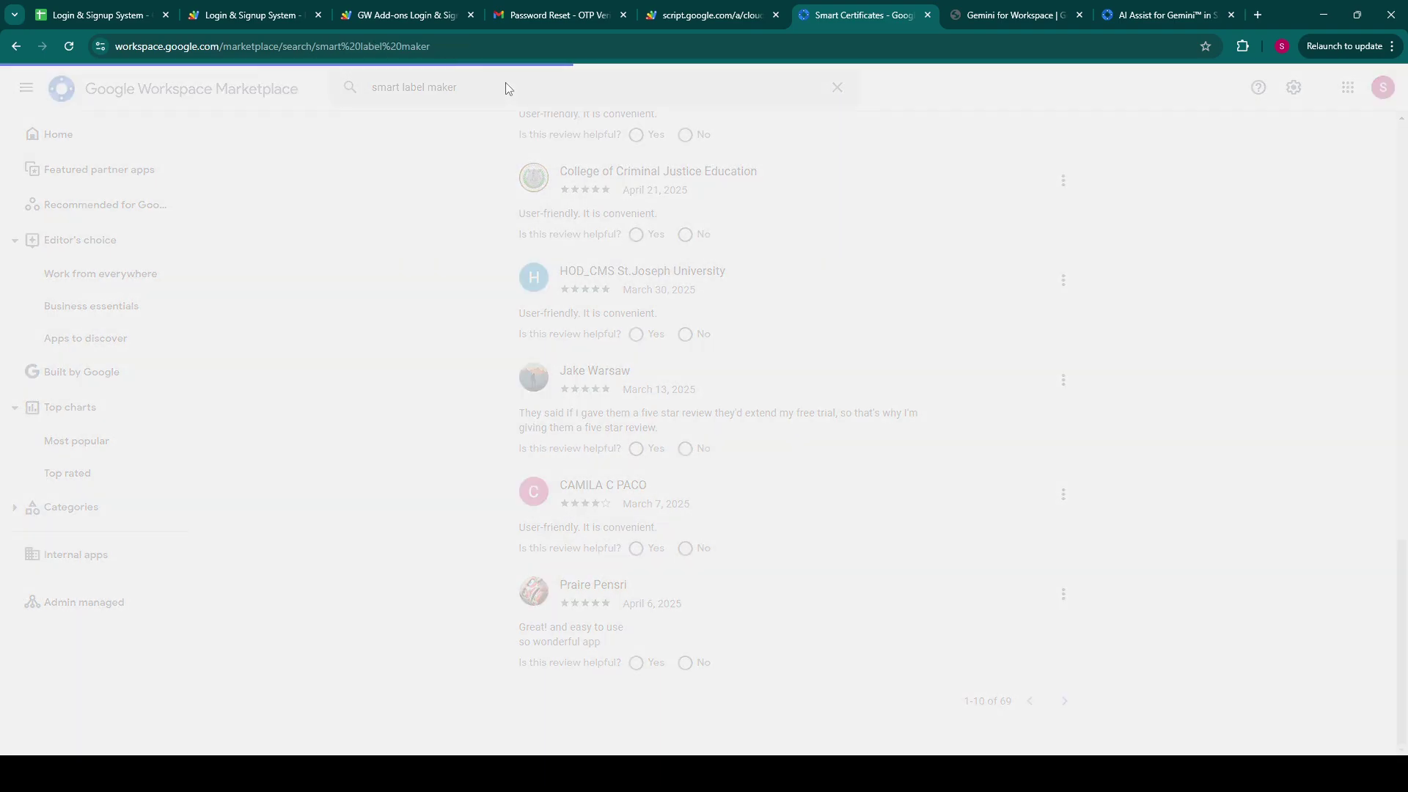
left_click(556, 289)
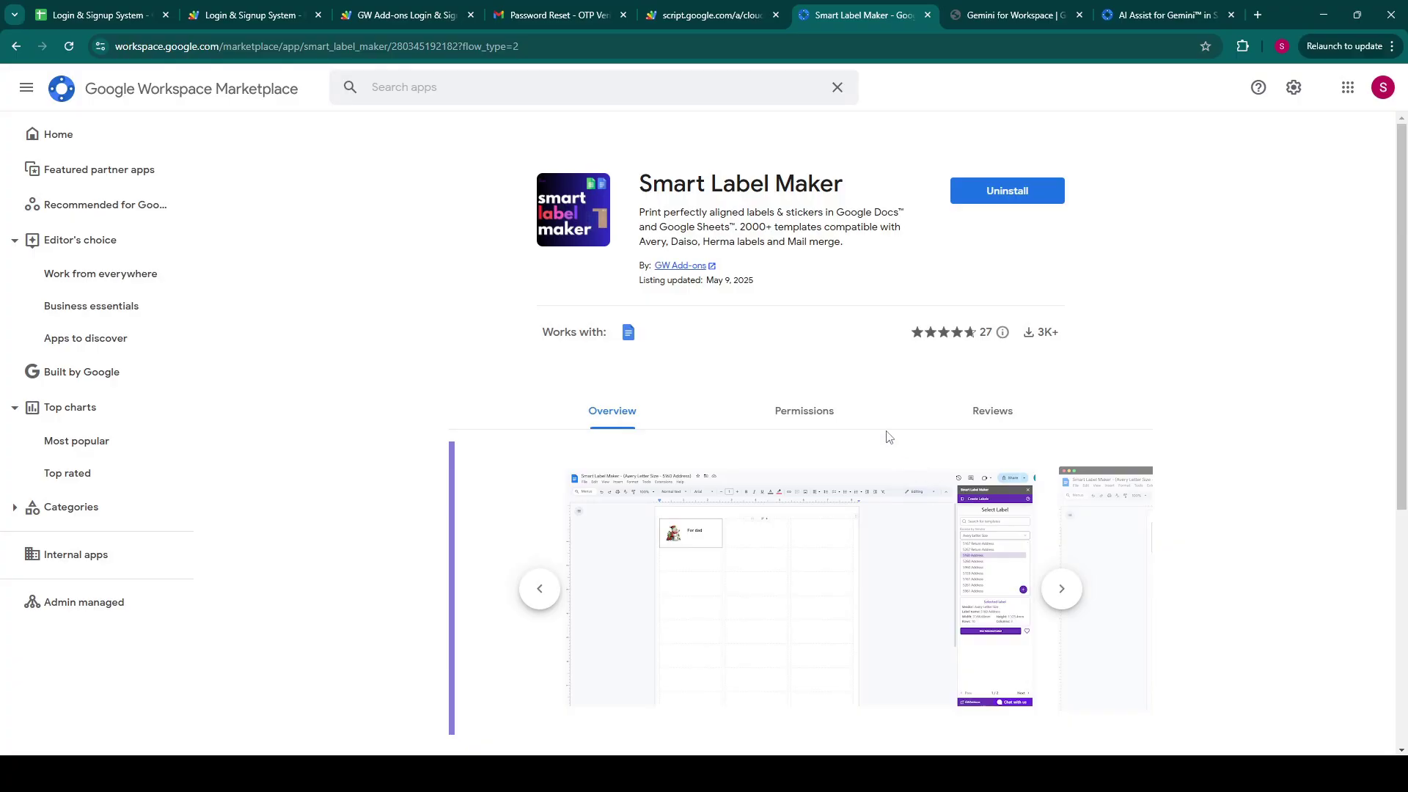
Step: Search the Marketplace for 'smart mail merge' and open the Smart Mail Merge listing
left_click(420, 92)
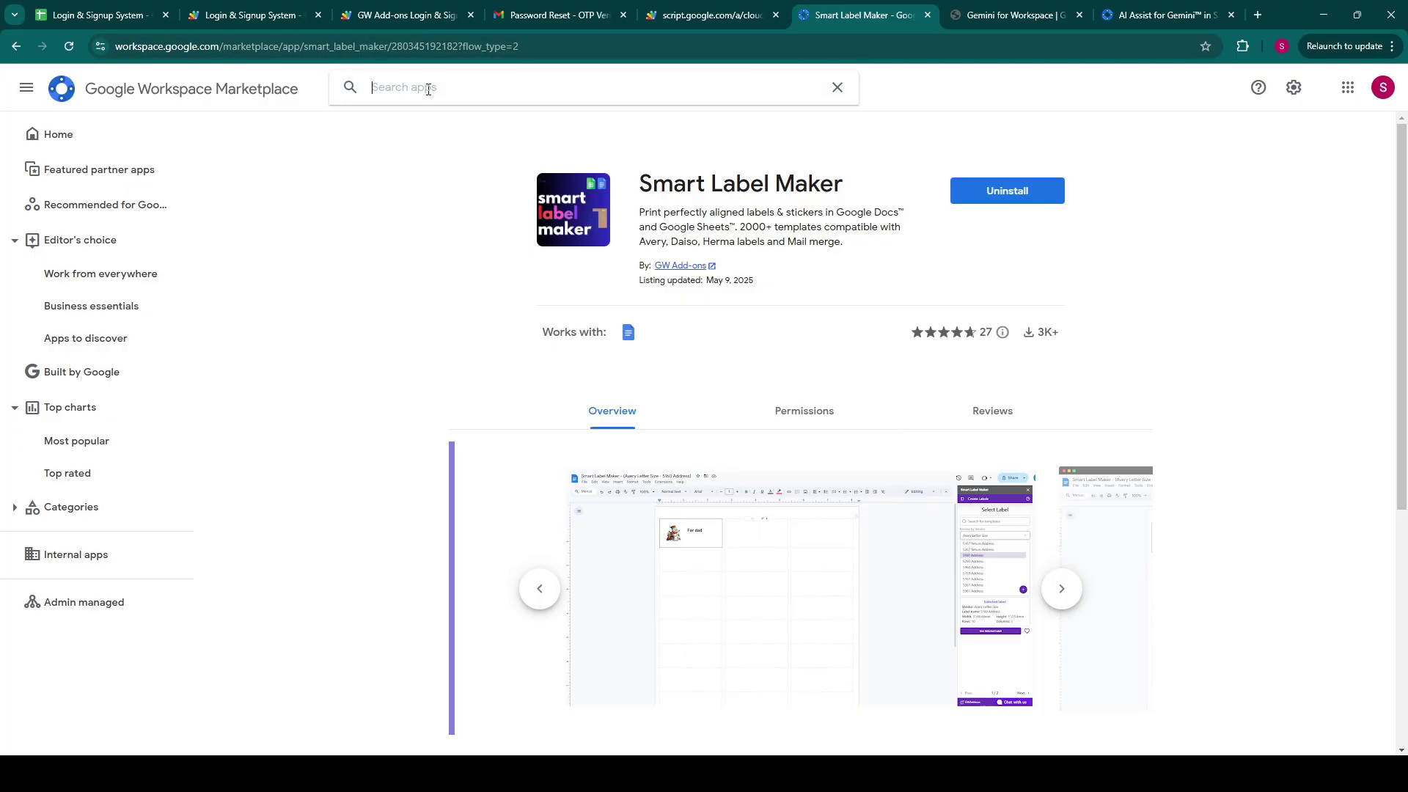
type("smart mail merge")
key("Return")
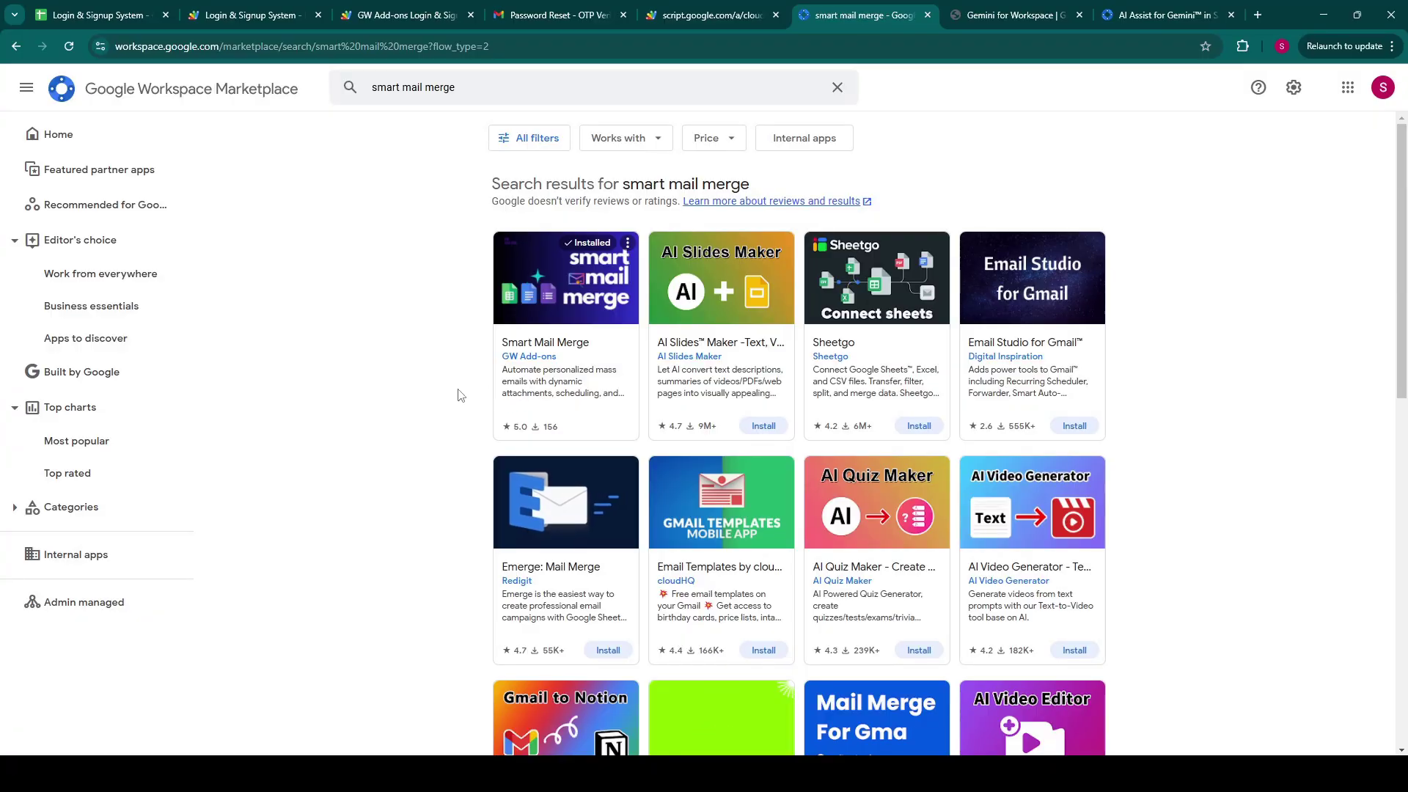
left_click(583, 298)
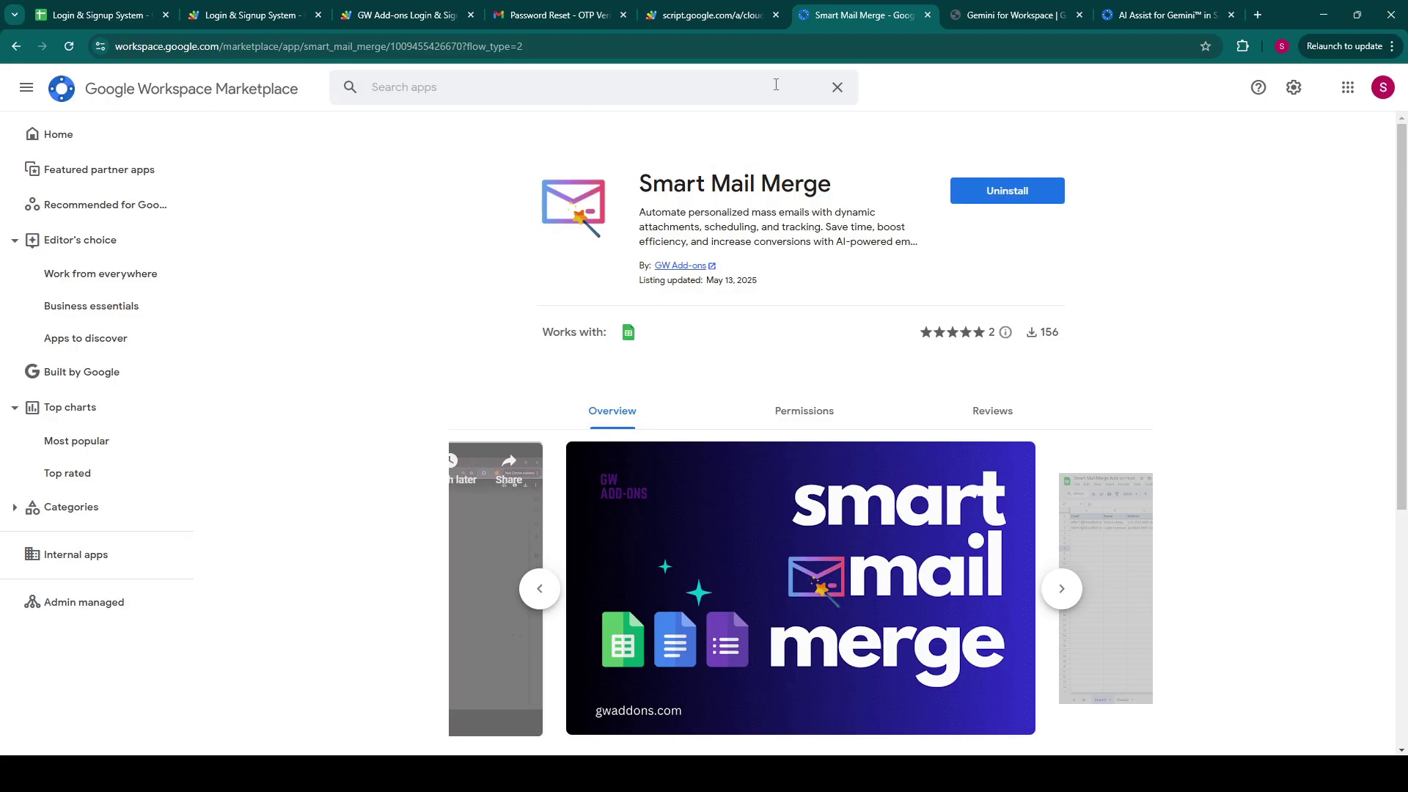
Step: Load the gwaddons.com homepage in a new browser tab
left_click(1257, 15)
type("gwad")
key("Return")
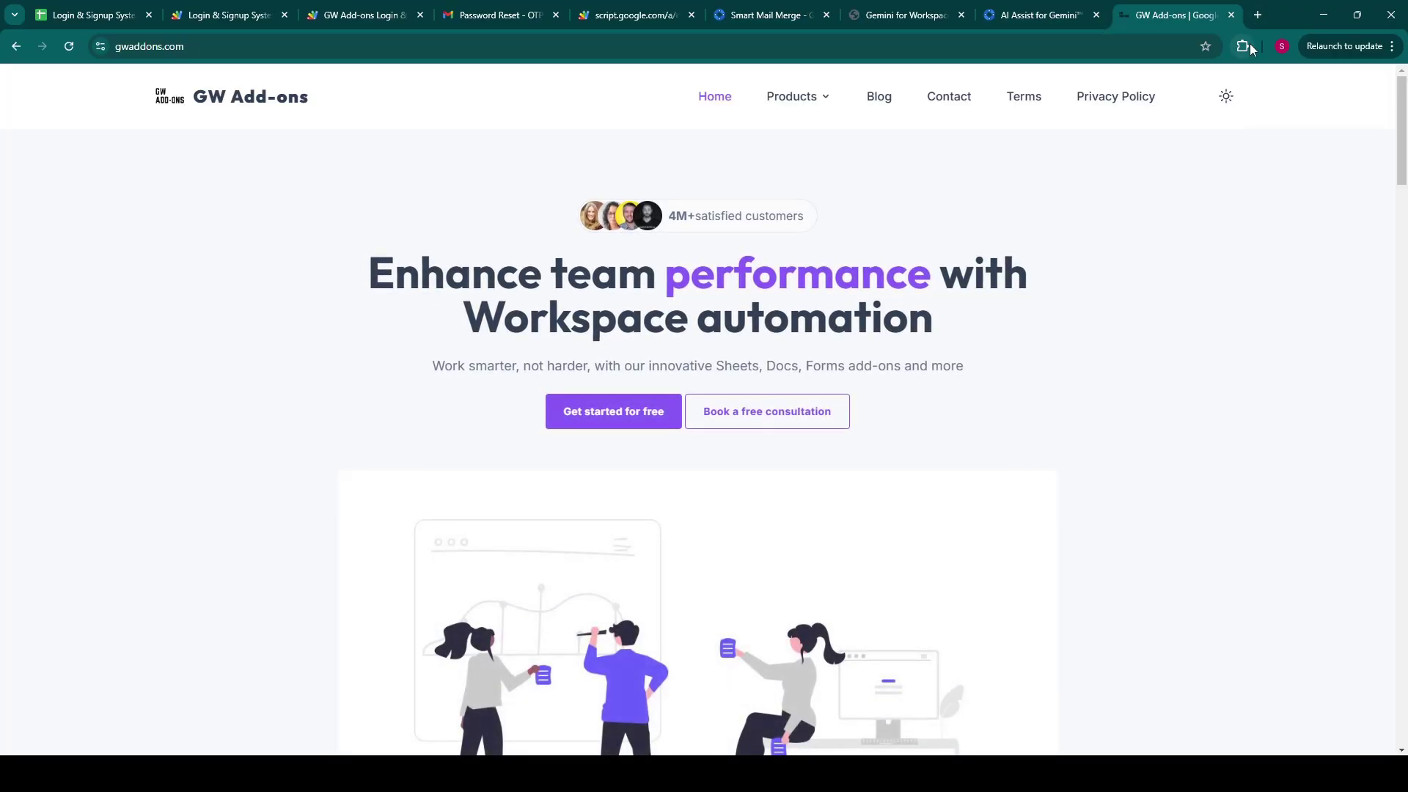
Step: Scroll the gwaddons.com homepage to the AI Assist, Smart Certificates and Smart Mail Merge cards
scroll(739, 250, "down", 10)
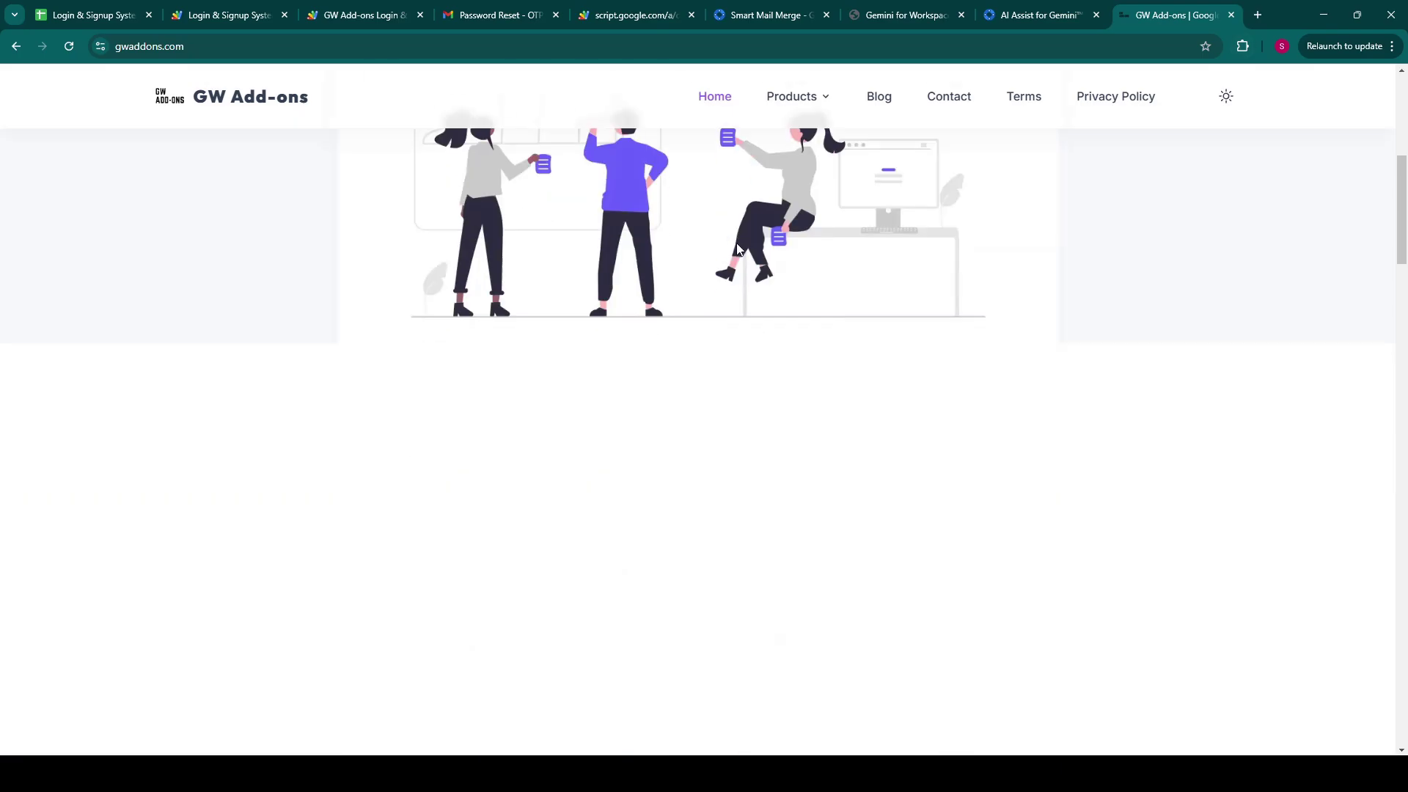
scroll(737, 248, "down", 15)
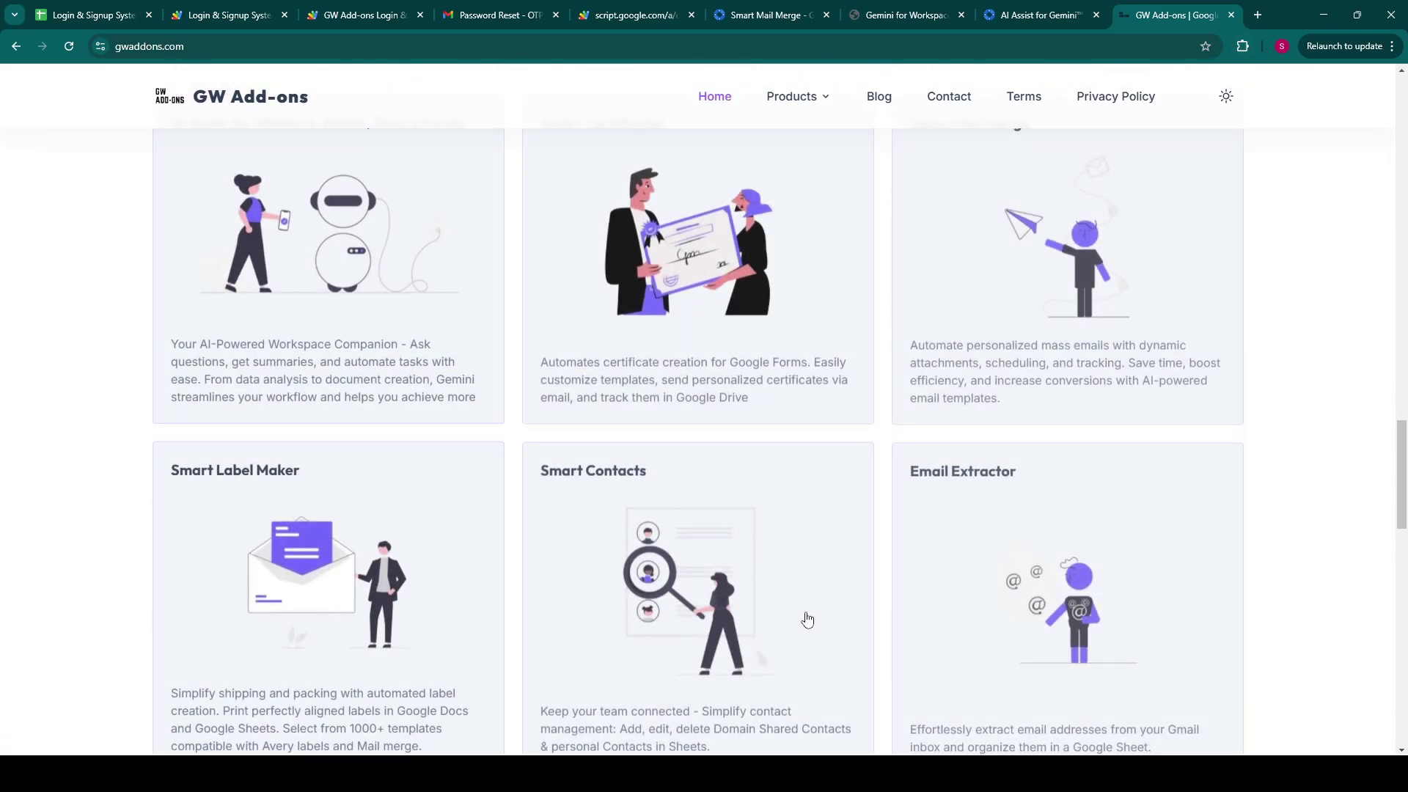
scroll(738, 248, "up", 8)
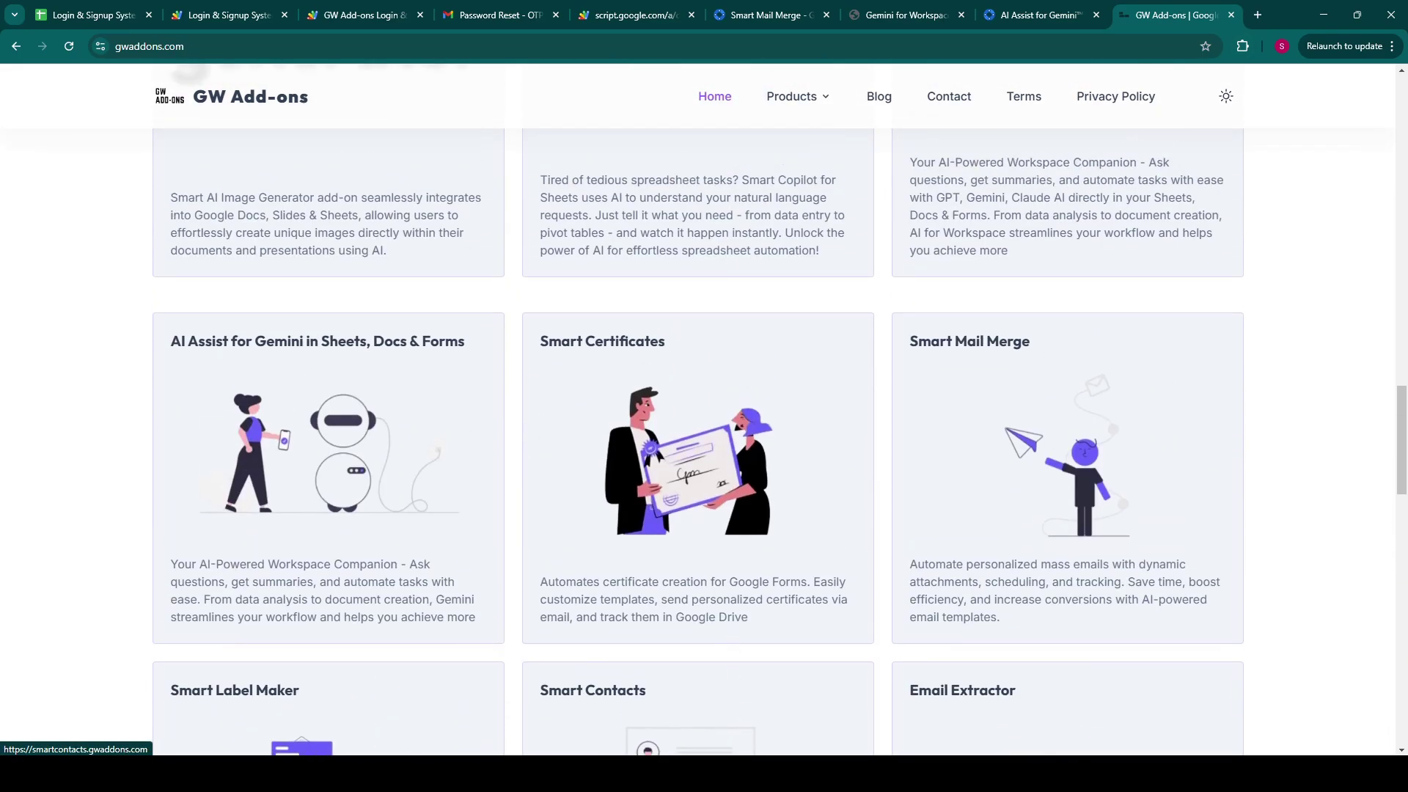